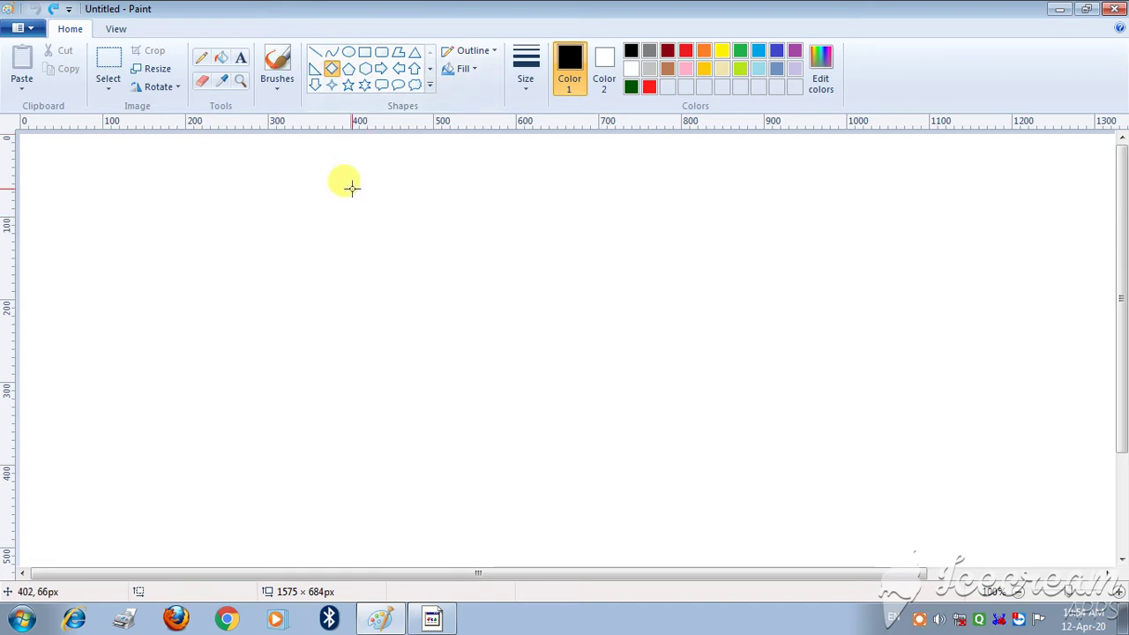
- Draw a tall diamond about 427 × 504 px in the middle of the canvas as the kite's body
{"action": "left_click_drag", "start_coordinate": [356, 167], "coordinate": [708, 583]}
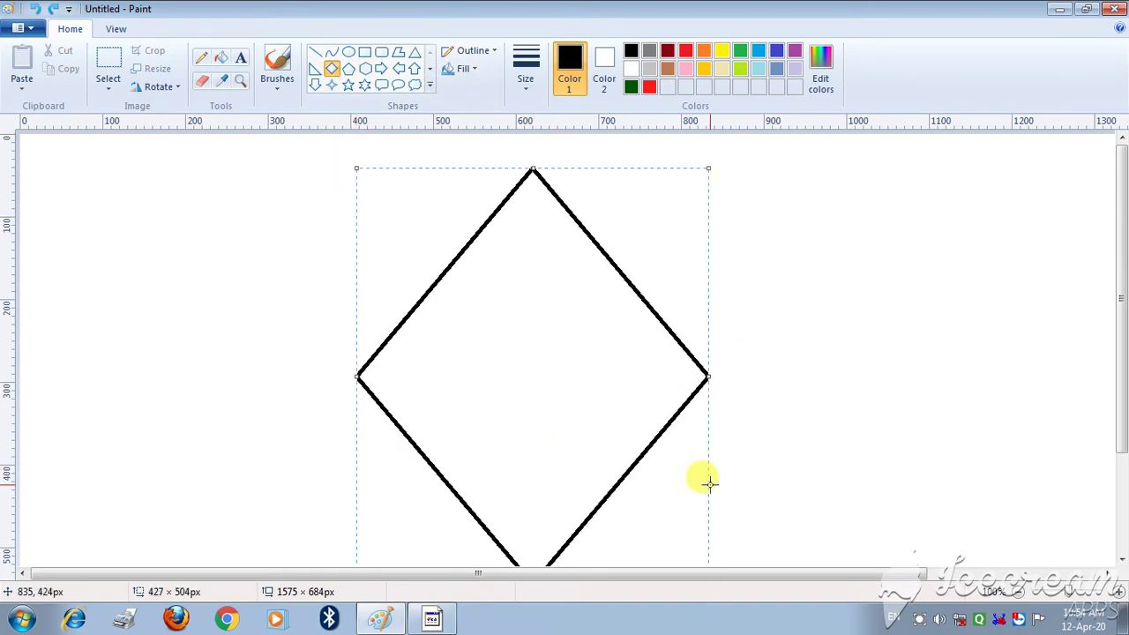
{"action": "scroll", "coordinate": [711, 481], "scroll_direction": "down", "scroll_amount": 4}
{"action": "scroll", "coordinate": [711, 481], "scroll_direction": "up", "scroll_amount": 3}
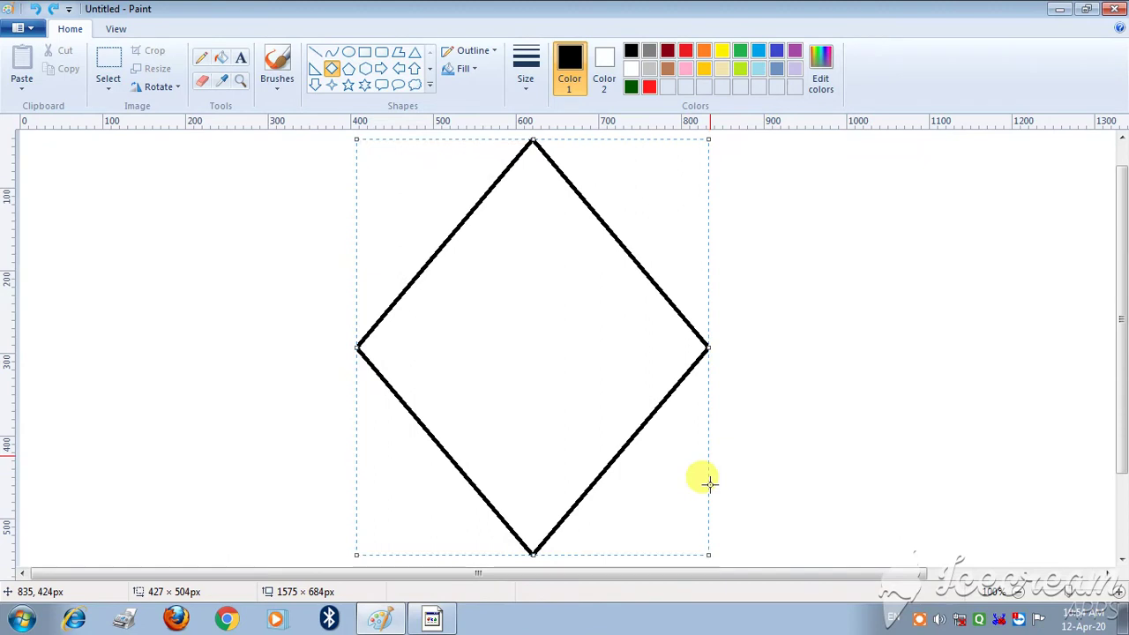
{"action": "left_click", "coordinate": [820, 455]}
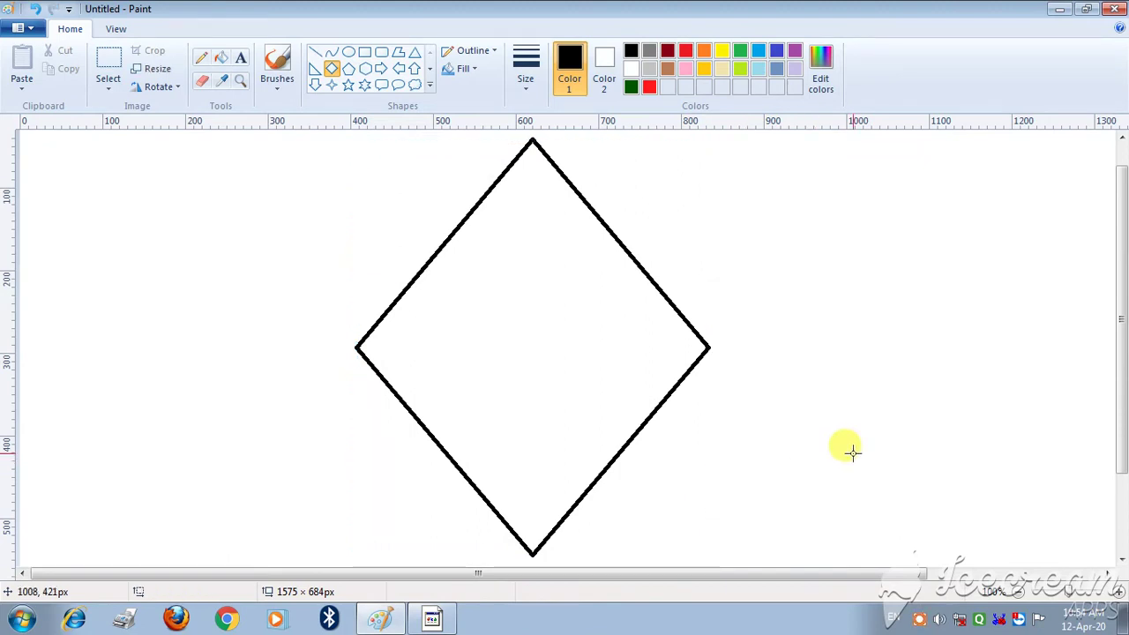
- Draw a curve between the diamond's two side corners and bend it upward into an arch
{"action": "left_click", "coordinate": [333, 54]}
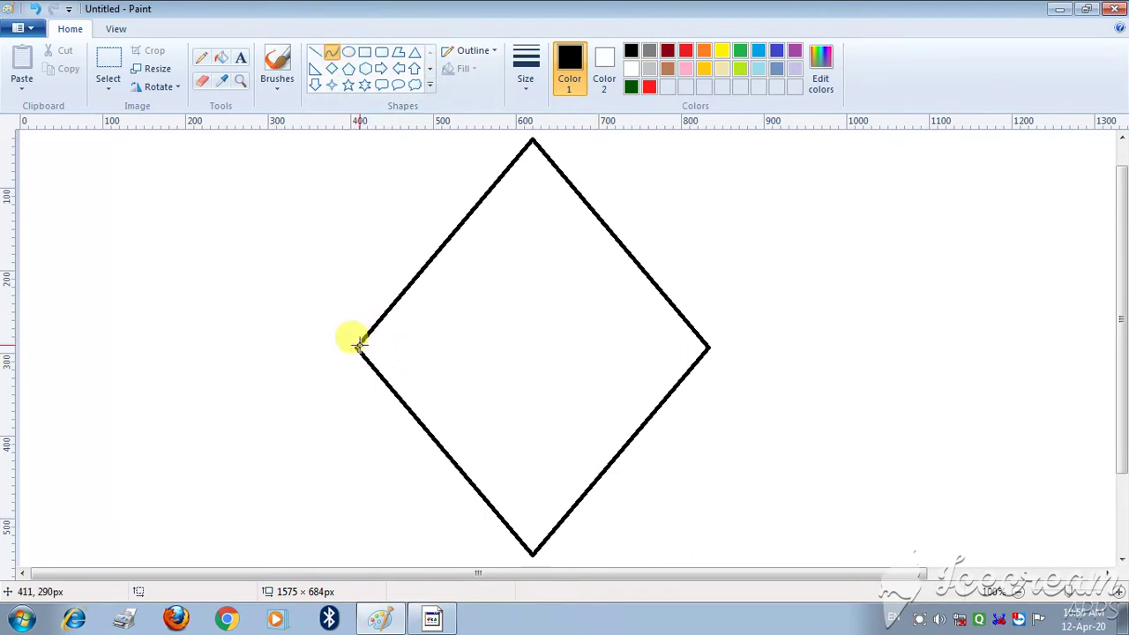
{"action": "left_click_drag", "start_coordinate": [357, 348], "coordinate": [707, 346]}
{"action": "left_click_drag", "start_coordinate": [507, 321], "coordinate": [529, 189]}
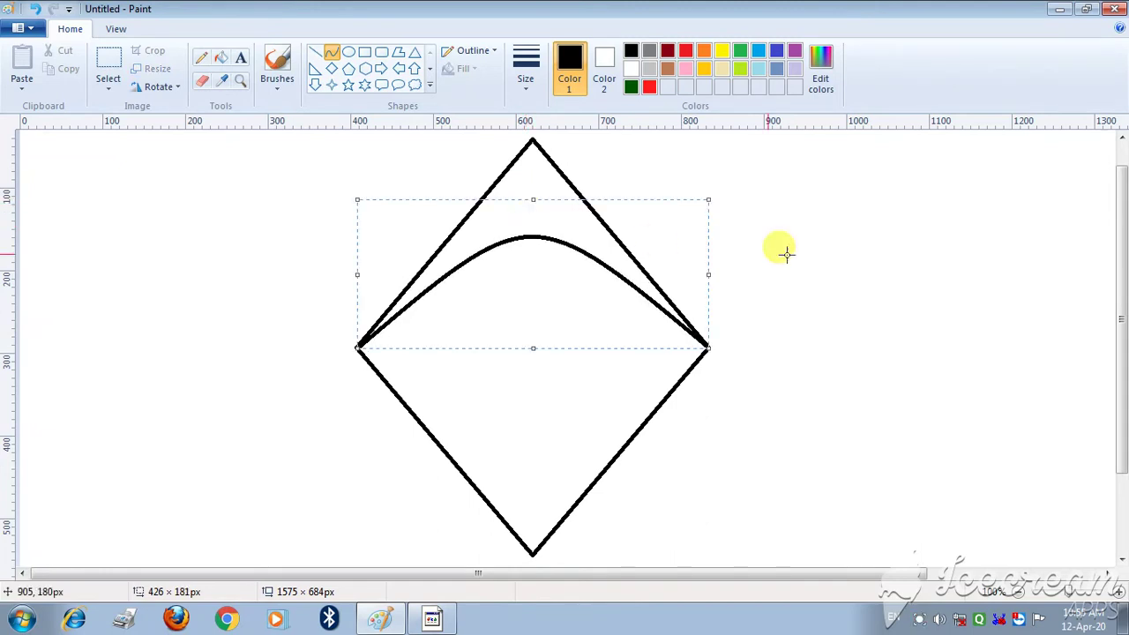
{"action": "left_click", "coordinate": [821, 255]}
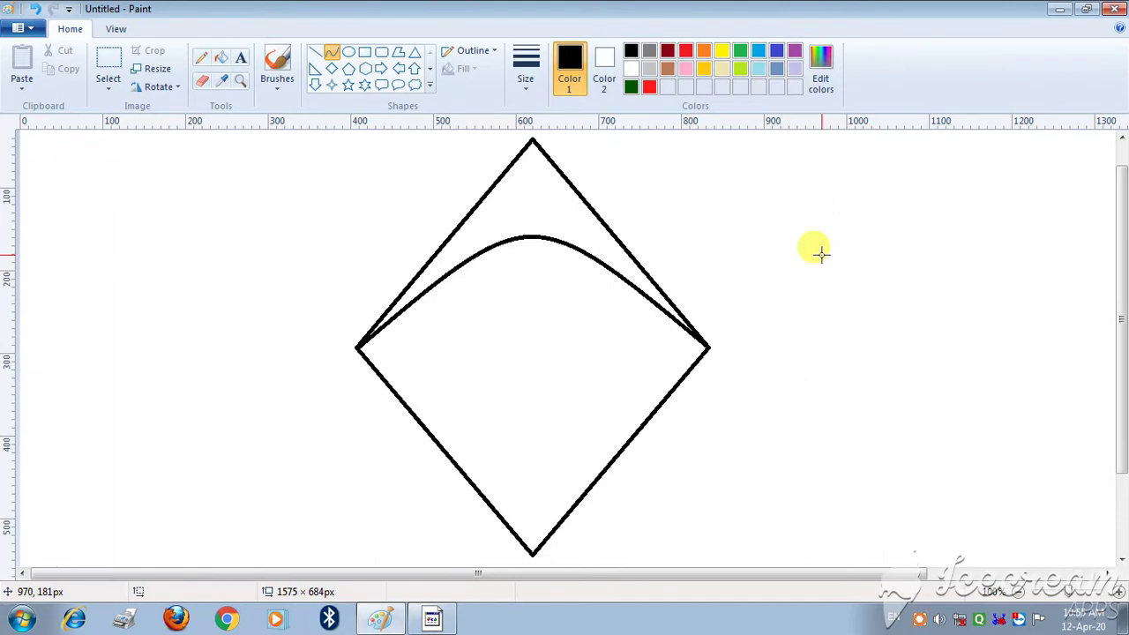
- Draw a vertical straight line about 500 px long from the diamond's top corner to its bottom corner
{"action": "left_click", "coordinate": [321, 52]}
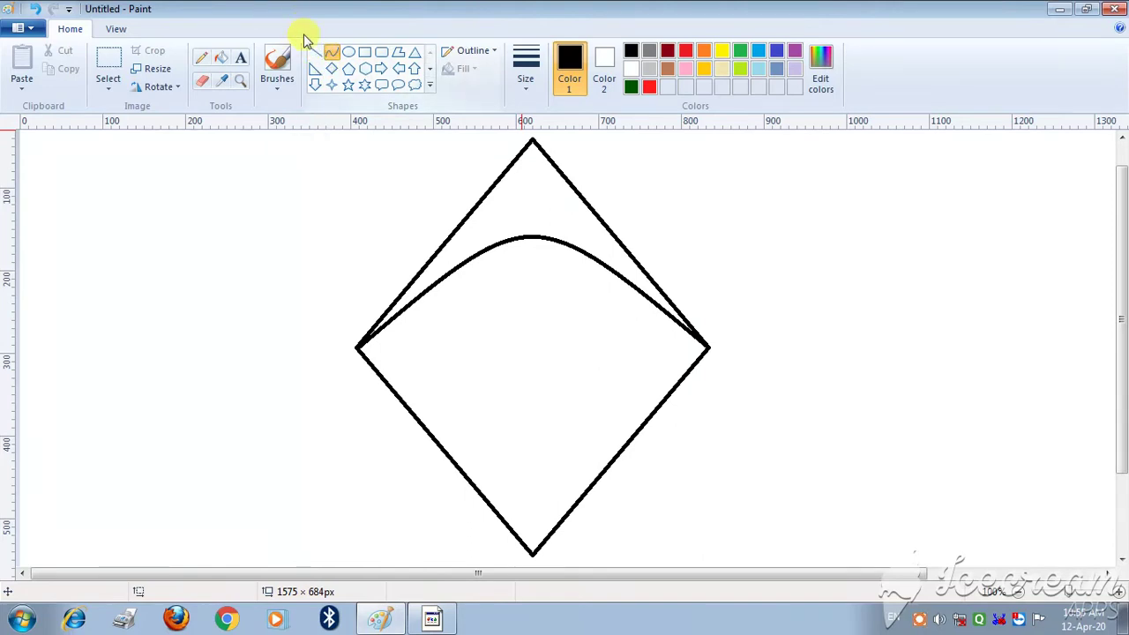
{"action": "left_click", "coordinate": [315, 53]}
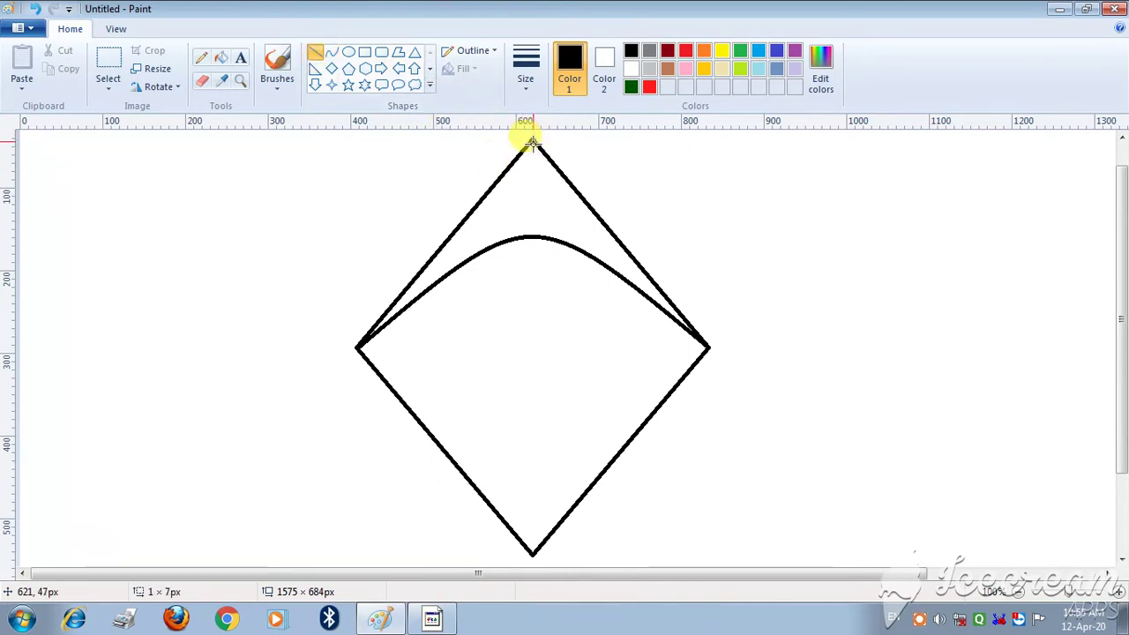
{"action": "left_click_drag", "start_coordinate": [532, 143], "coordinate": [549, 551]}
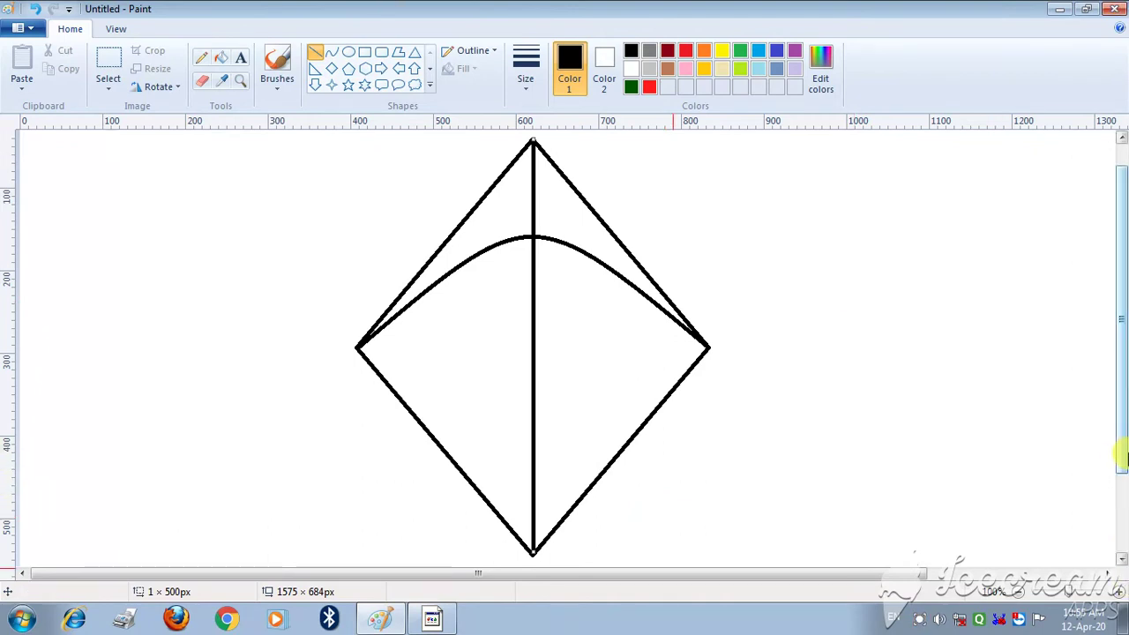
- Draw a right triangle about 176 × 185 px in the empty area to the lower left of the diamond
{"action": "left_click_drag", "start_coordinate": [1122, 455], "coordinate": [1122, 585]}
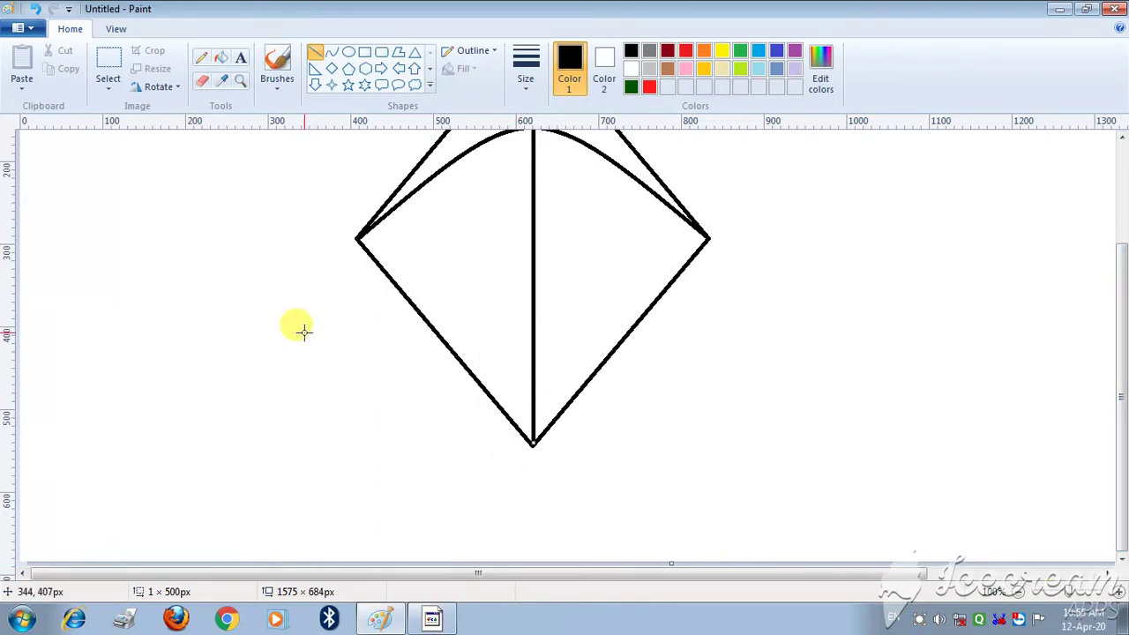
{"action": "left_click", "coordinate": [315, 70]}
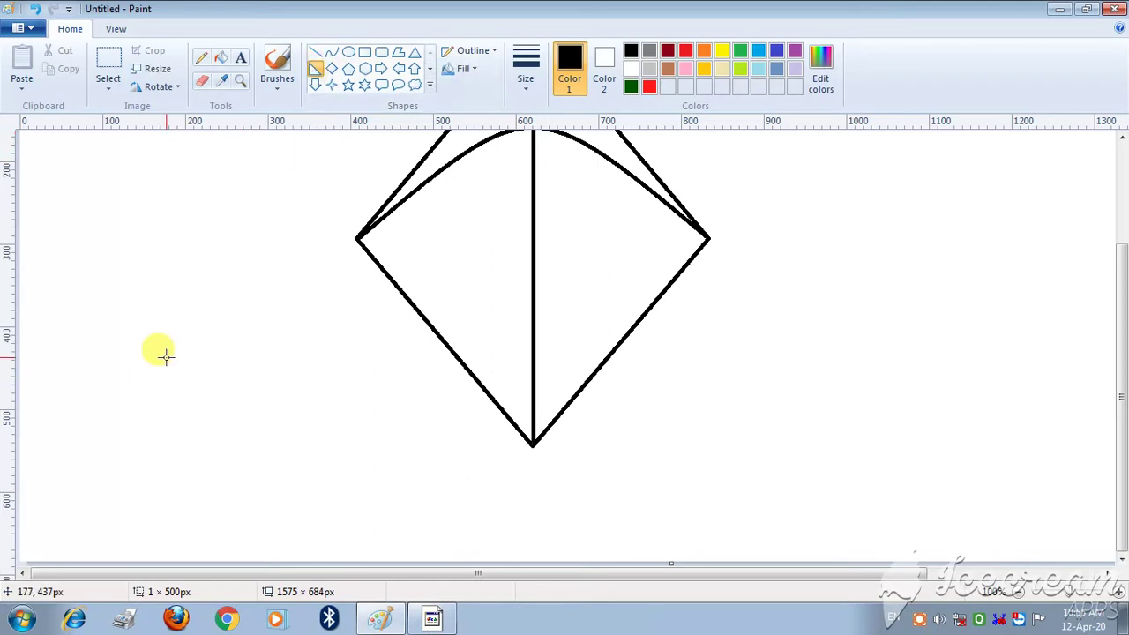
{"action": "left_click_drag", "start_coordinate": [166, 353], "coordinate": [310, 505]}
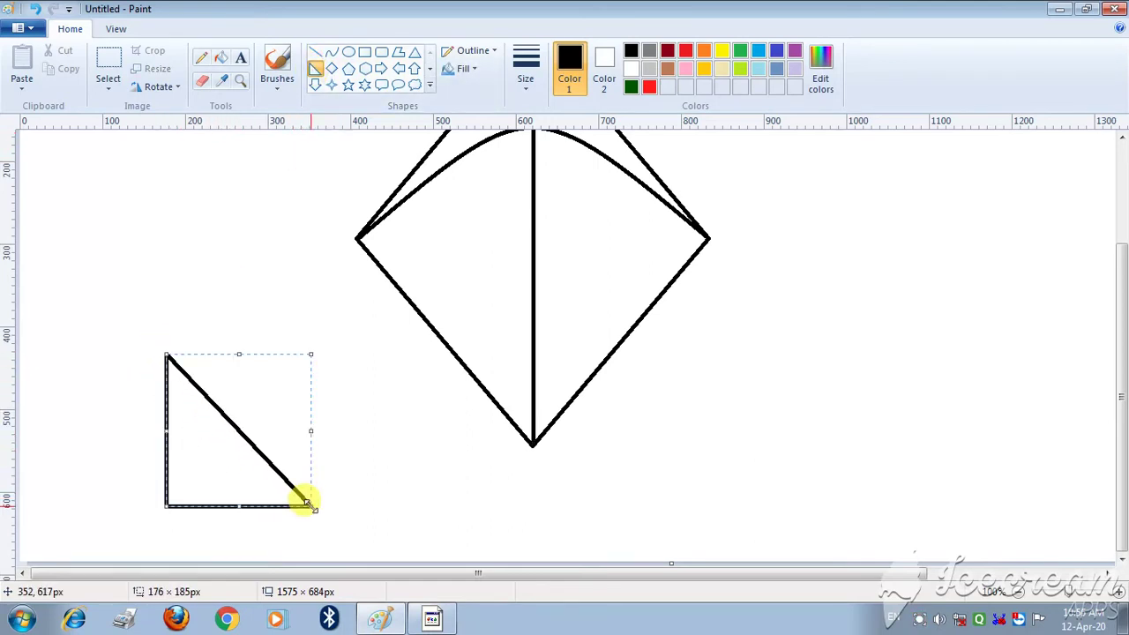
- Try different orientations of the triangle by rotating it 180° once and right 90° twice
{"action": "right_click", "coordinate": [271, 477]}
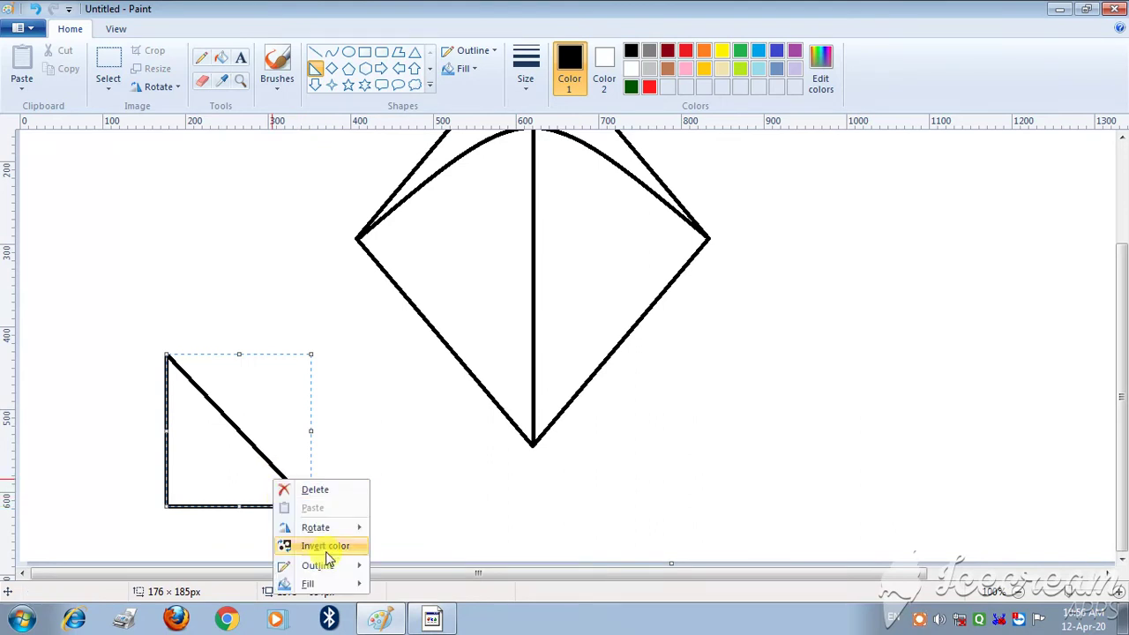
{"action": "mouse_move", "coordinate": [327, 527]}
{"action": "left_click", "coordinate": [411, 552]}
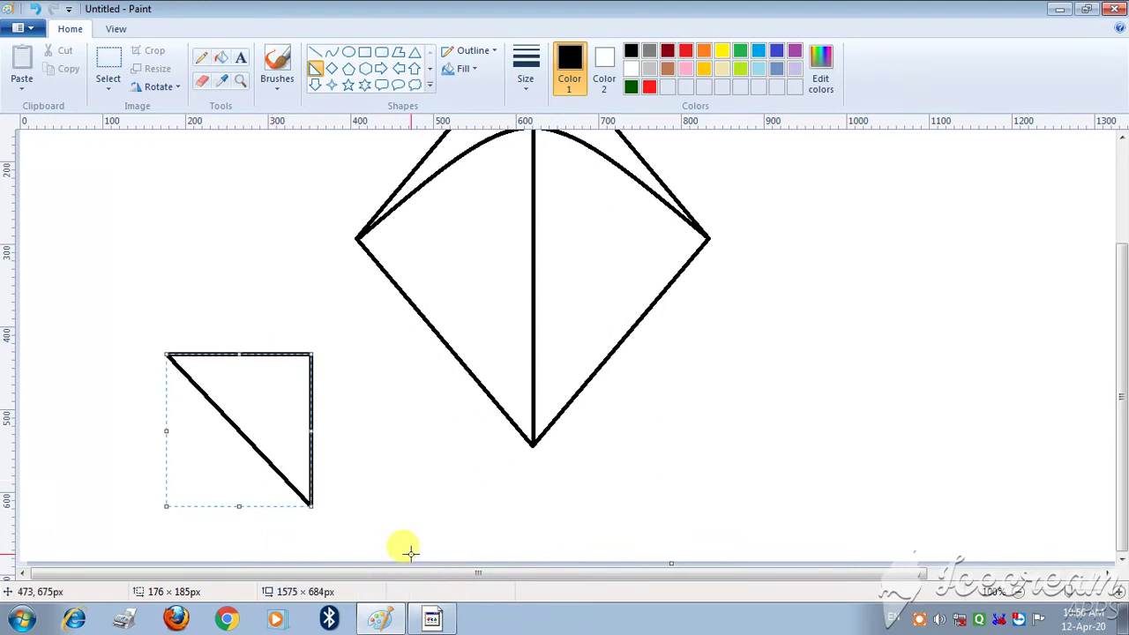
{"action": "right_click", "coordinate": [278, 459]}
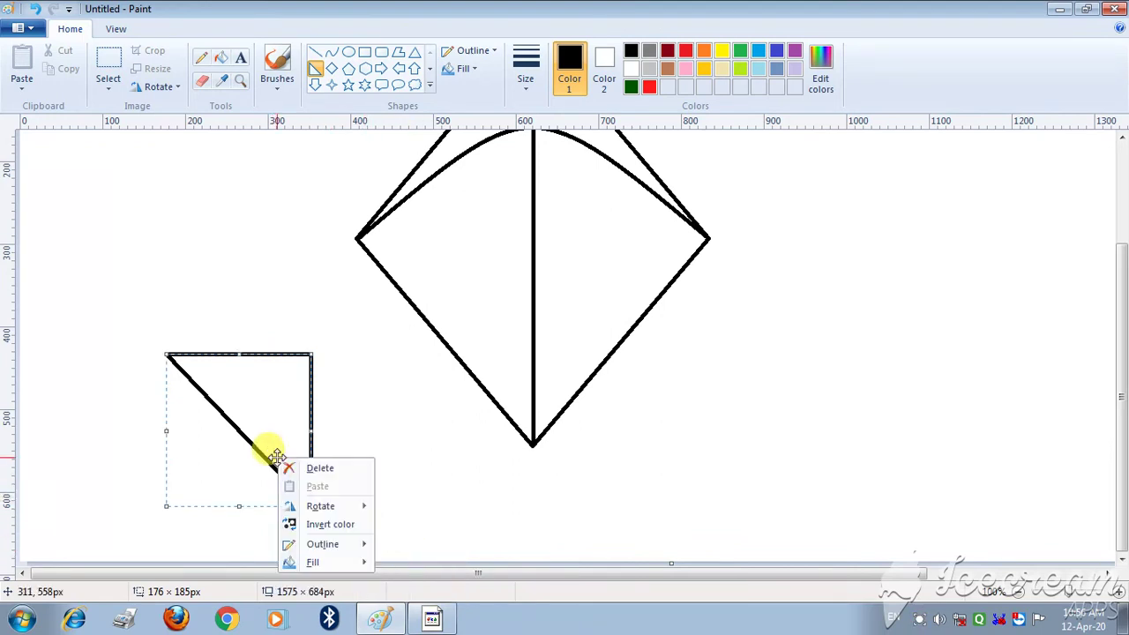
{"action": "mouse_move", "coordinate": [332, 507]}
{"action": "left_click", "coordinate": [410, 508]}
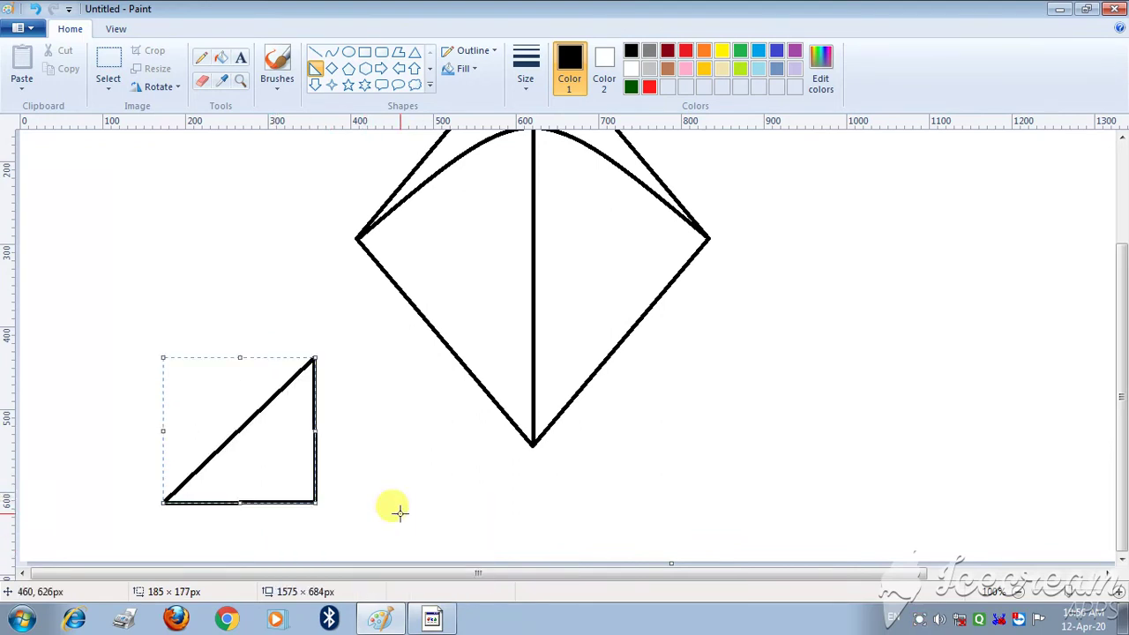
{"action": "right_click", "coordinate": [265, 474]}
{"action": "mouse_move", "coordinate": [350, 522]}
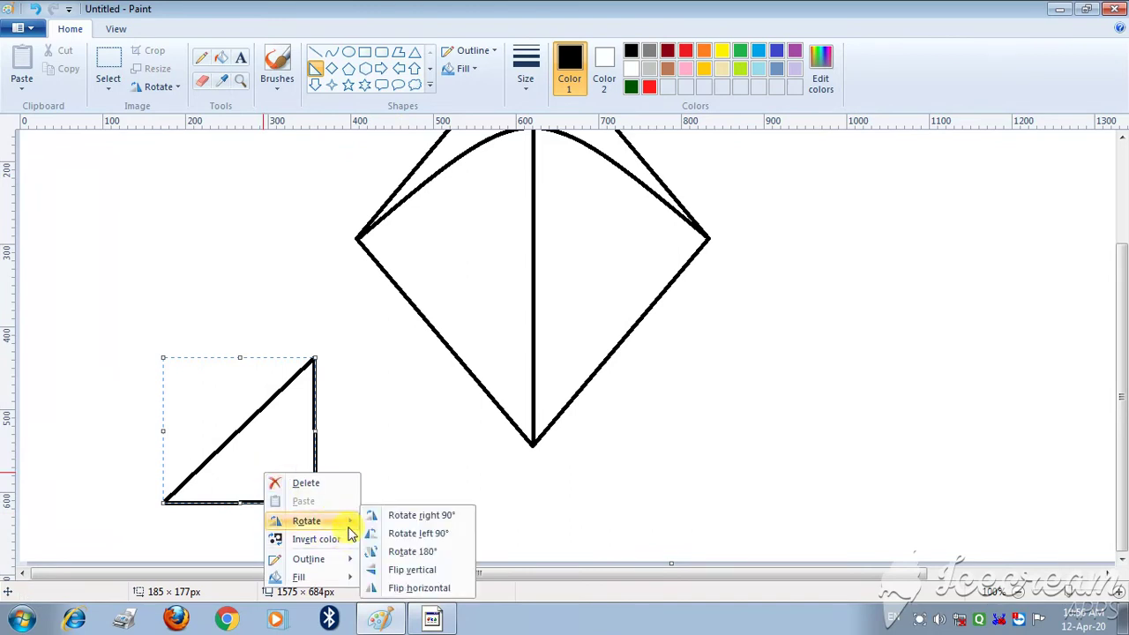
{"action": "left_click", "coordinate": [427, 521]}
- Rotate the triangle left 90°, flip it vertically and turn it once more so its right angle is at the upper left
{"action": "right_click", "coordinate": [277, 454]}
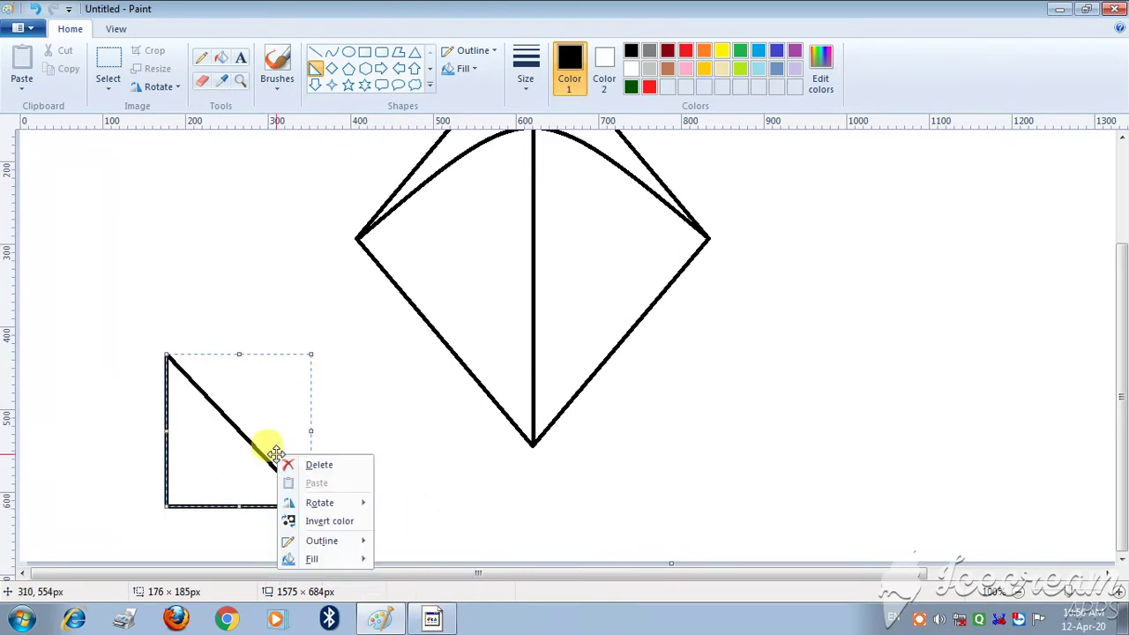
{"action": "mouse_move", "coordinate": [345, 506]}
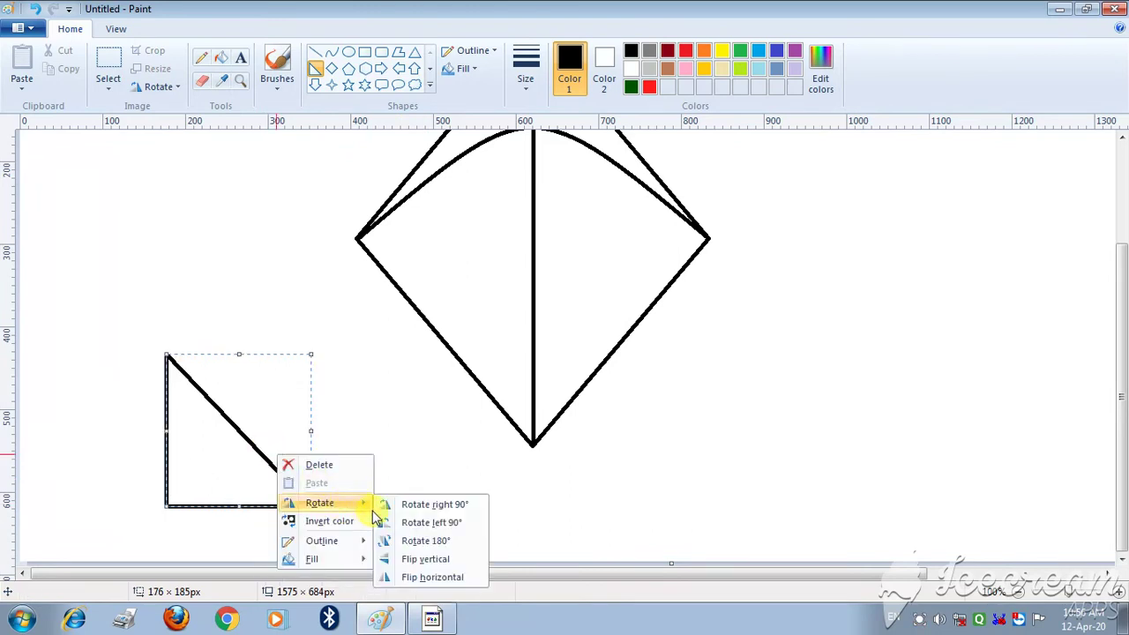
{"action": "left_click", "coordinate": [431, 523]}
{"action": "right_click", "coordinate": [267, 445]}
{"action": "mouse_move", "coordinate": [346, 505]}
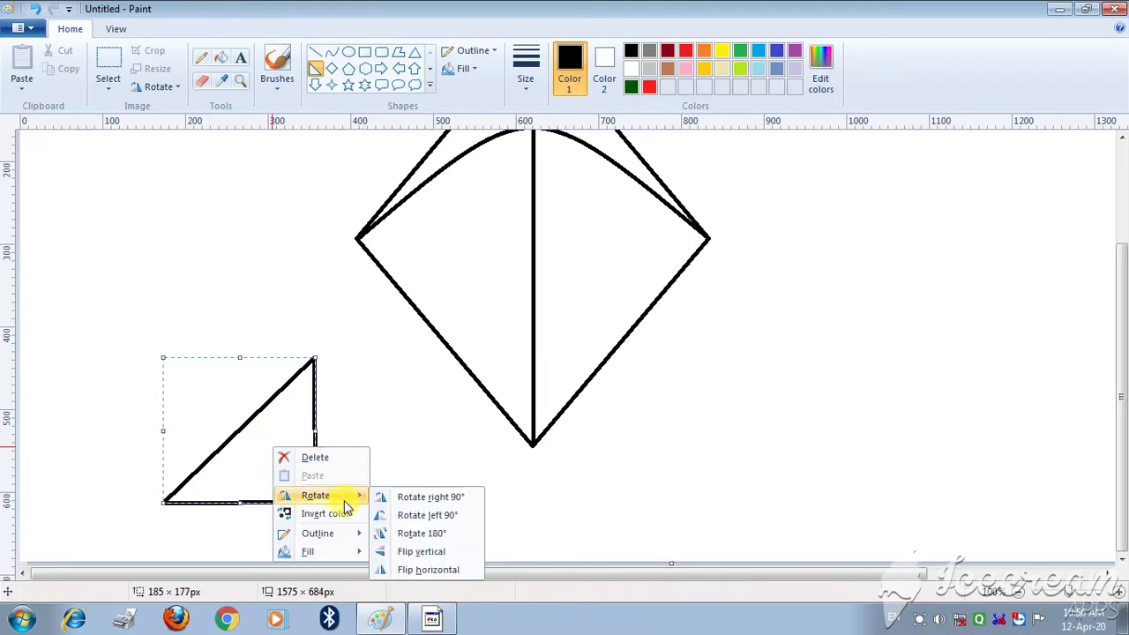
{"action": "left_click", "coordinate": [440, 558]}
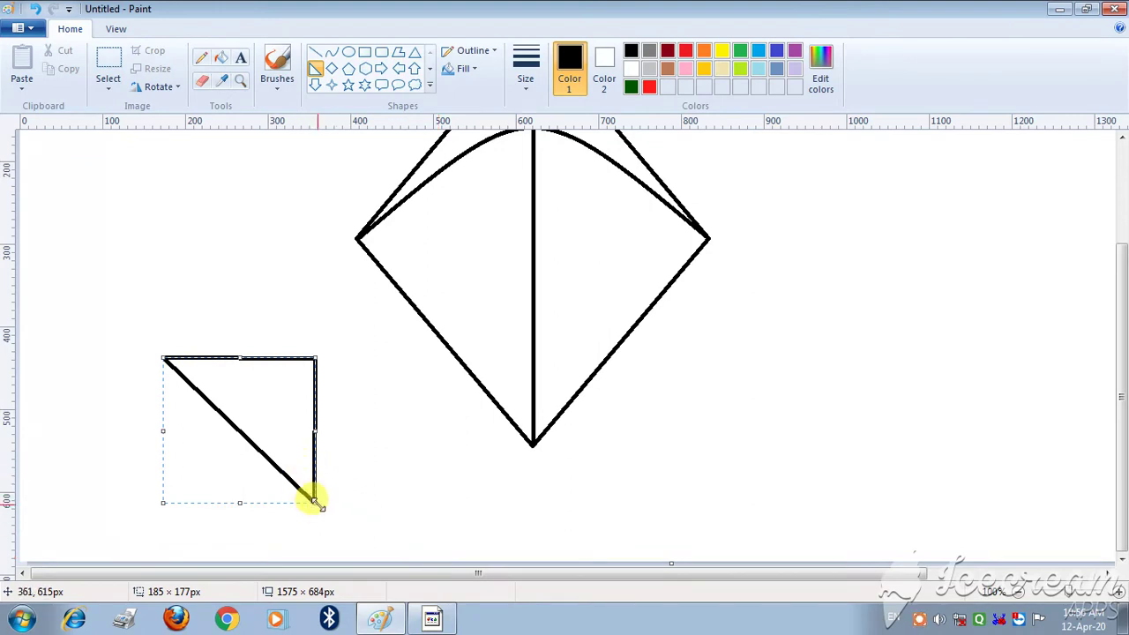
{"action": "right_click", "coordinate": [298, 457]}
{"action": "mouse_move", "coordinate": [333, 501]}
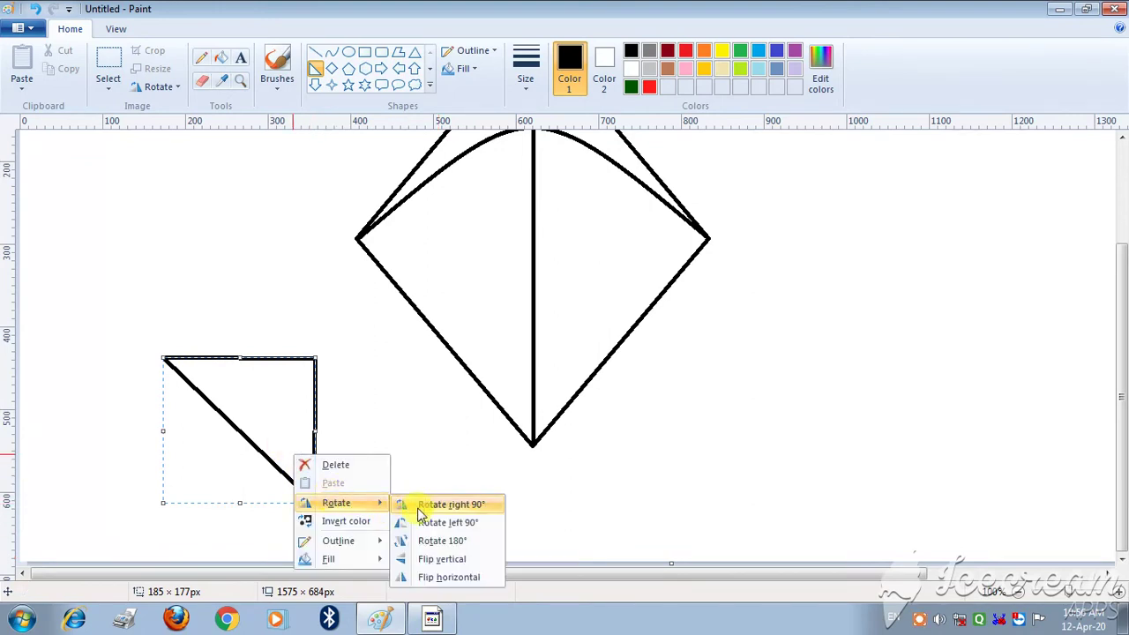
{"action": "left_click", "coordinate": [433, 504]}
- Shrink the triangle to about 91 × 87 px and place its right-angle corner against the diamond's bottom corner, extending to the right
{"action": "left_click_drag", "start_coordinate": [244, 408], "coordinate": [853, 353]}
{"action": "left_click_drag", "start_coordinate": [785, 420], "coordinate": [850, 344]}
{"action": "left_click_drag", "start_coordinate": [871, 305], "coordinate": [558, 486]}
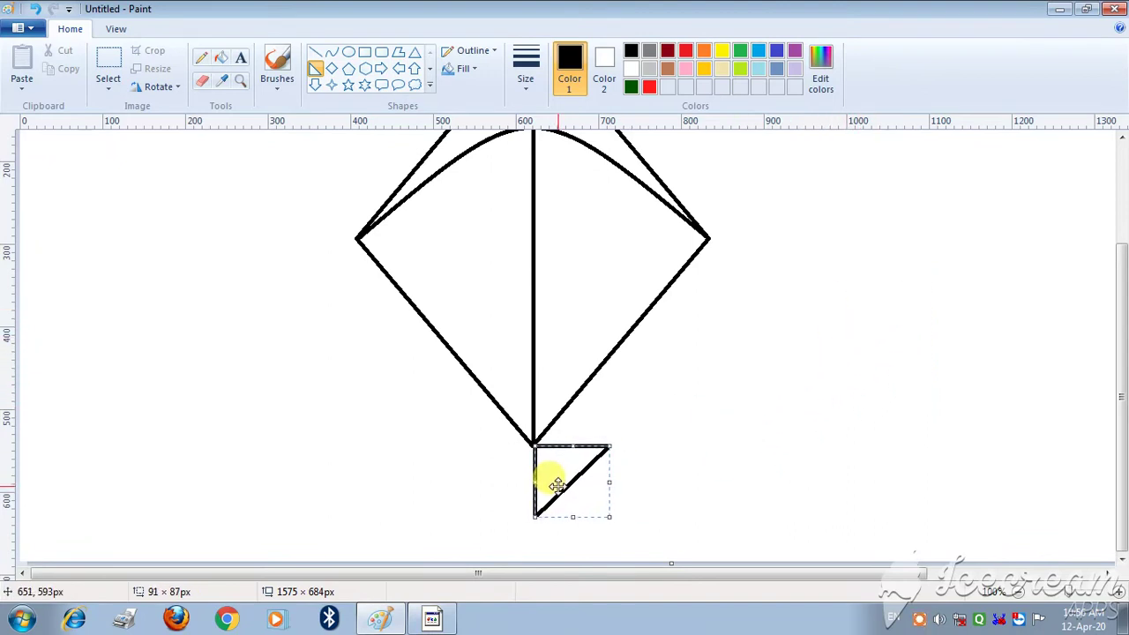
{"action": "left_click", "coordinate": [519, 480]}
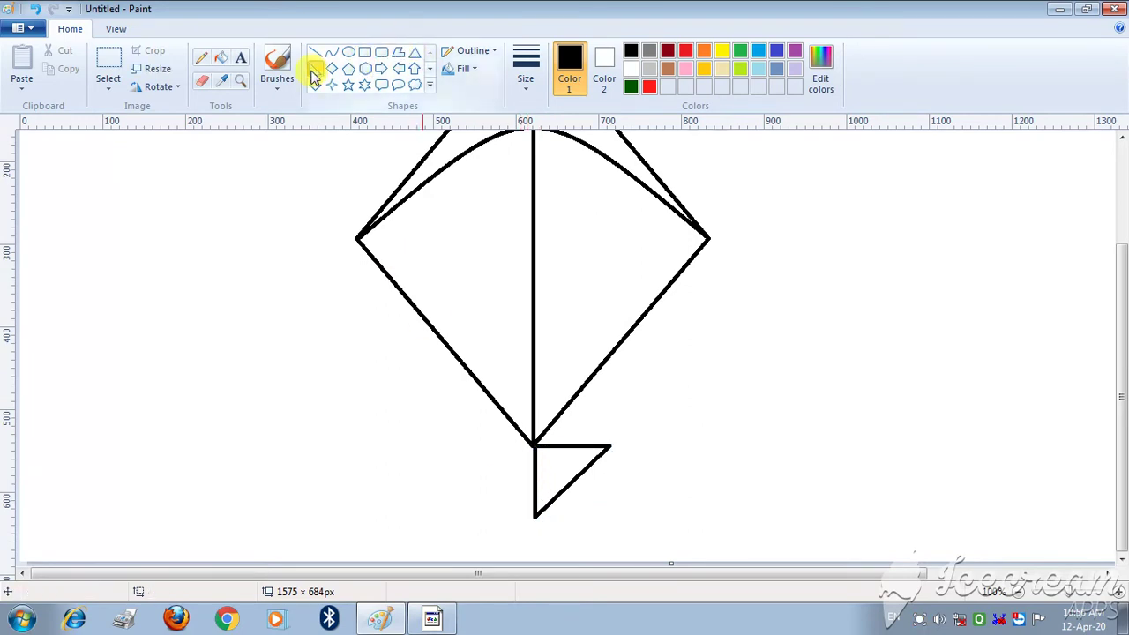
- Draw a second right triangle about 159 × 174 px left of the diamond and rotate it right 90° twice
{"action": "mouse_move", "coordinate": [219, 218]}
{"action": "left_mouse_down"}
{"action": "mouse_move", "coordinate": [227, 284]}
{"action": "mouse_move", "coordinate": [310, 379]}
{"action": "mouse_move", "coordinate": [333, 350]}
{"action": "mouse_move", "coordinate": [344, 357]}
{"action": "left_mouse_up"}
{"action": "right_click", "coordinate": [340, 351]}
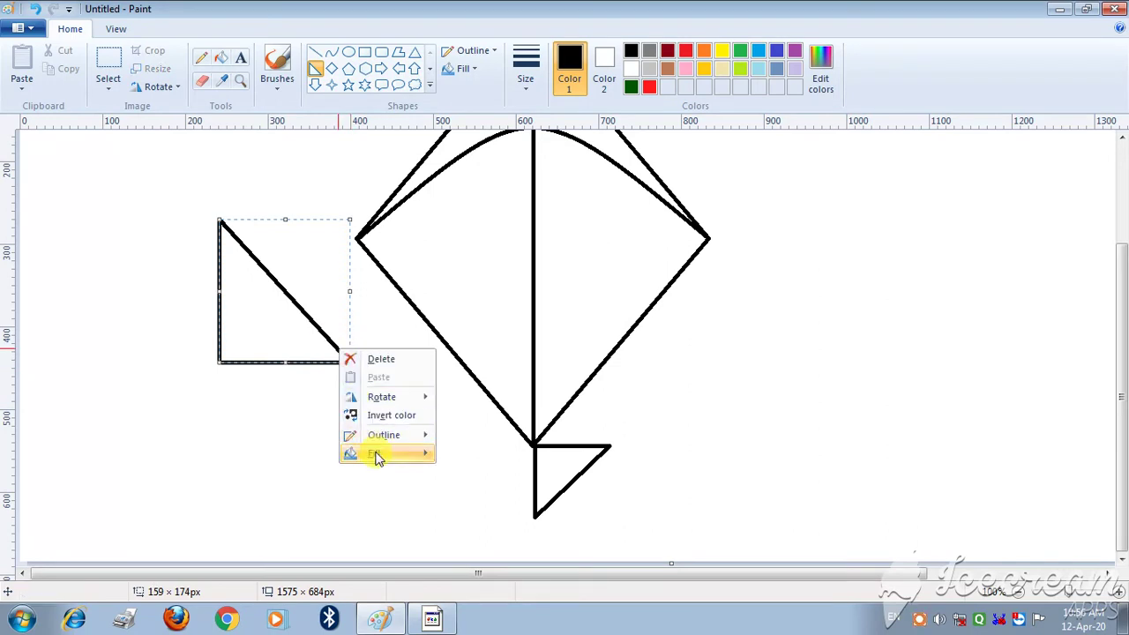
{"action": "mouse_move", "coordinate": [398, 396]}
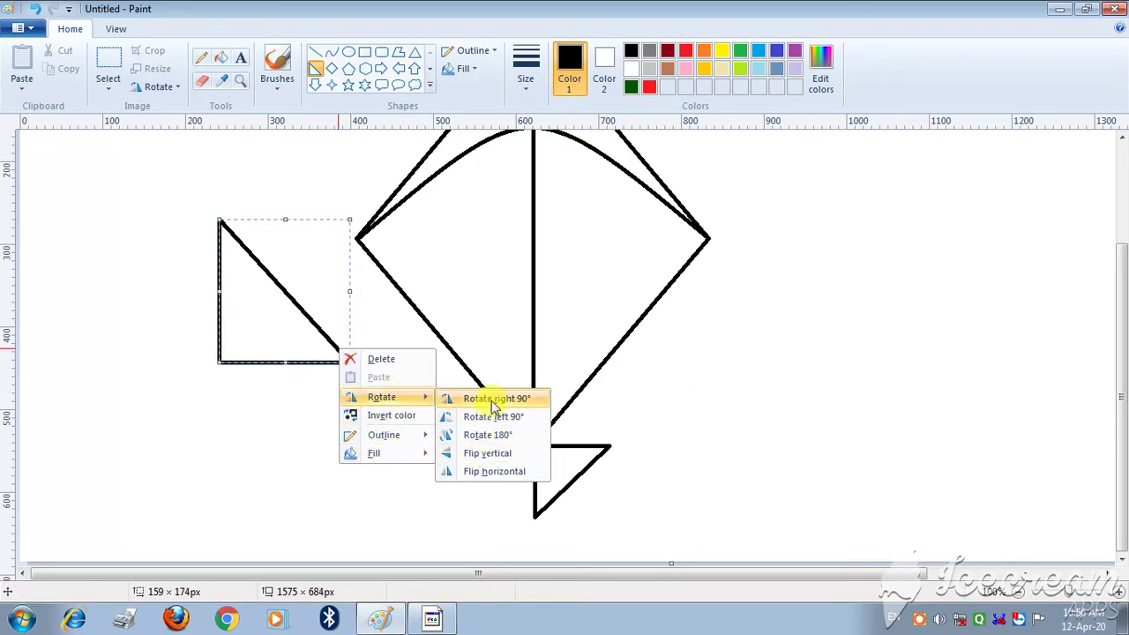
{"action": "left_click", "coordinate": [454, 398]}
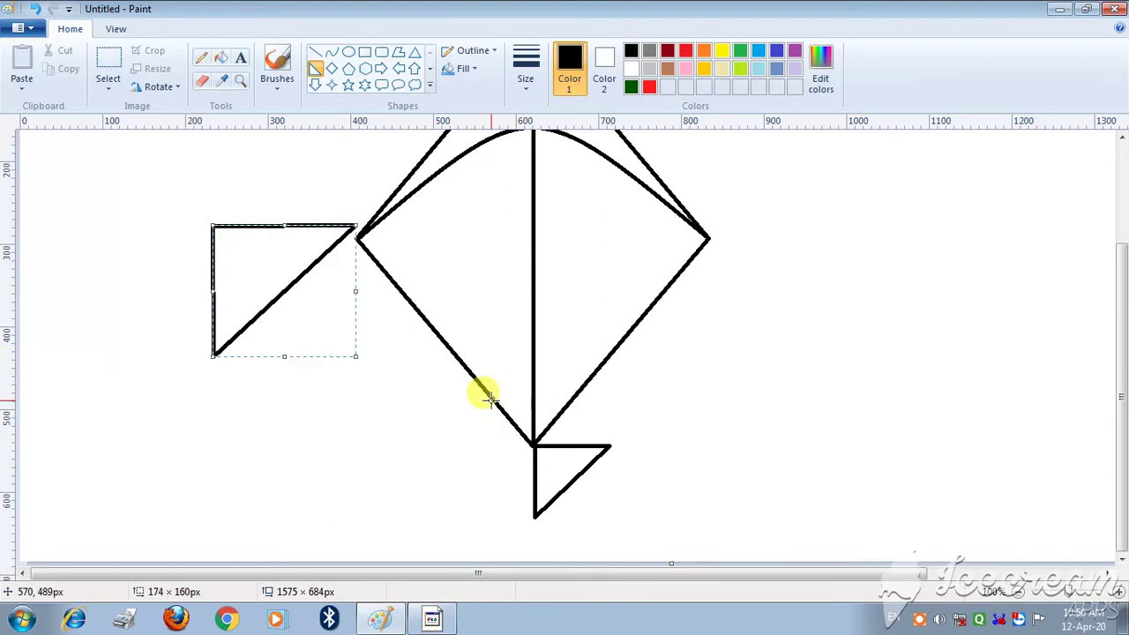
{"action": "right_click", "coordinate": [308, 286]}
{"action": "mouse_move", "coordinate": [370, 332]}
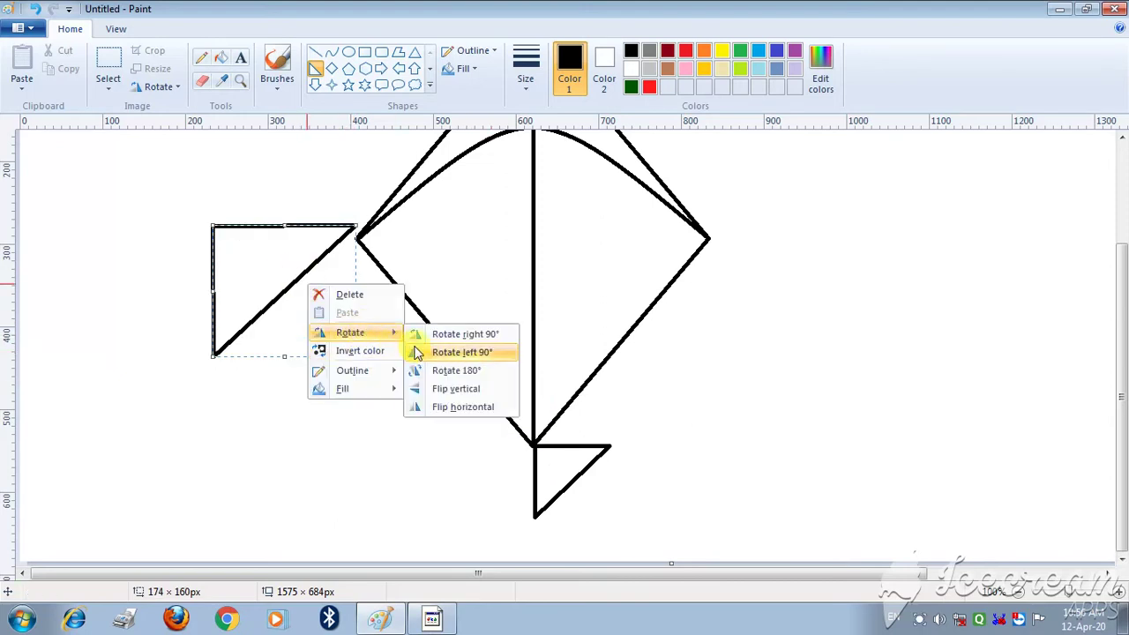
{"action": "left_click", "coordinate": [442, 332]}
- Move the second triangle below the diamond's bottom corner and shrink it to about 80 × 89 px beside the first to complete the tail
{"action": "left_click_drag", "start_coordinate": [327, 282], "coordinate": [509, 504]}
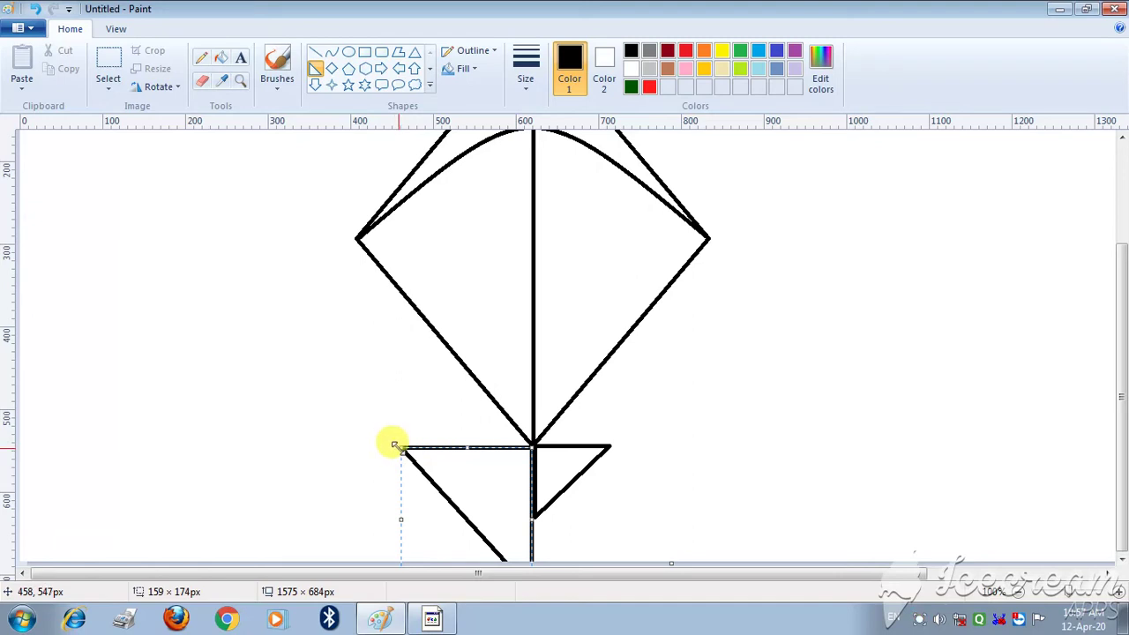
{"action": "left_click_drag", "start_coordinate": [395, 443], "coordinate": [495, 468]}
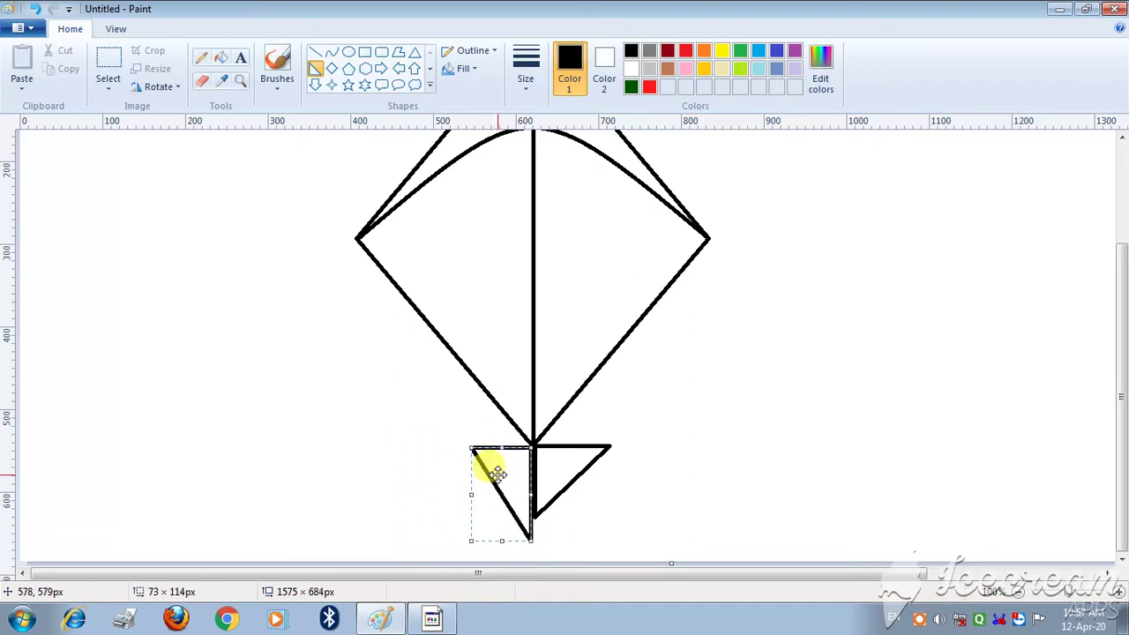
{"action": "mouse_move", "coordinate": [527, 540]}
{"action": "left_mouse_down"}
{"action": "mouse_move", "coordinate": [541, 531]}
{"action": "mouse_move", "coordinate": [529, 518]}
{"action": "left_mouse_up"}
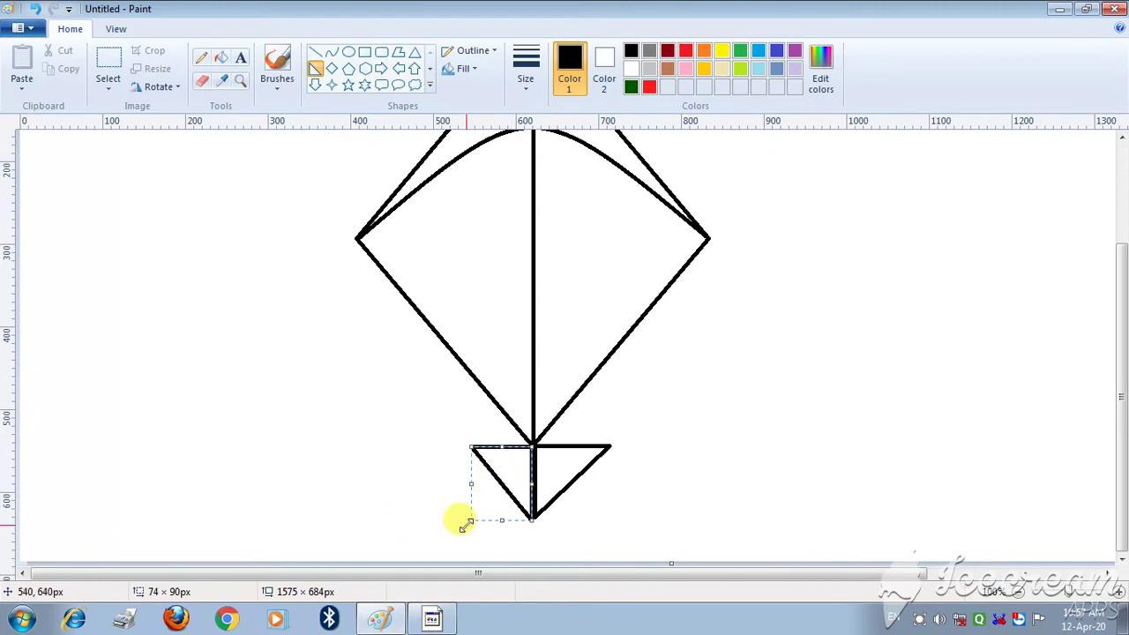
{"action": "left_click_drag", "start_coordinate": [463, 525], "coordinate": [466, 518]}
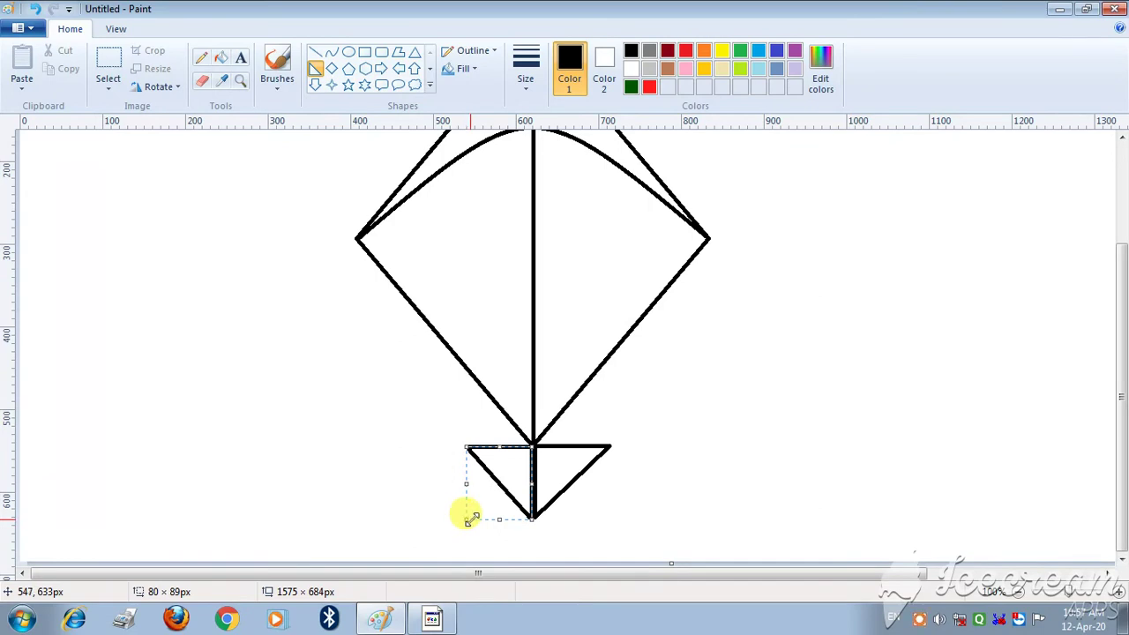
{"action": "left_click", "coordinate": [752, 487]}
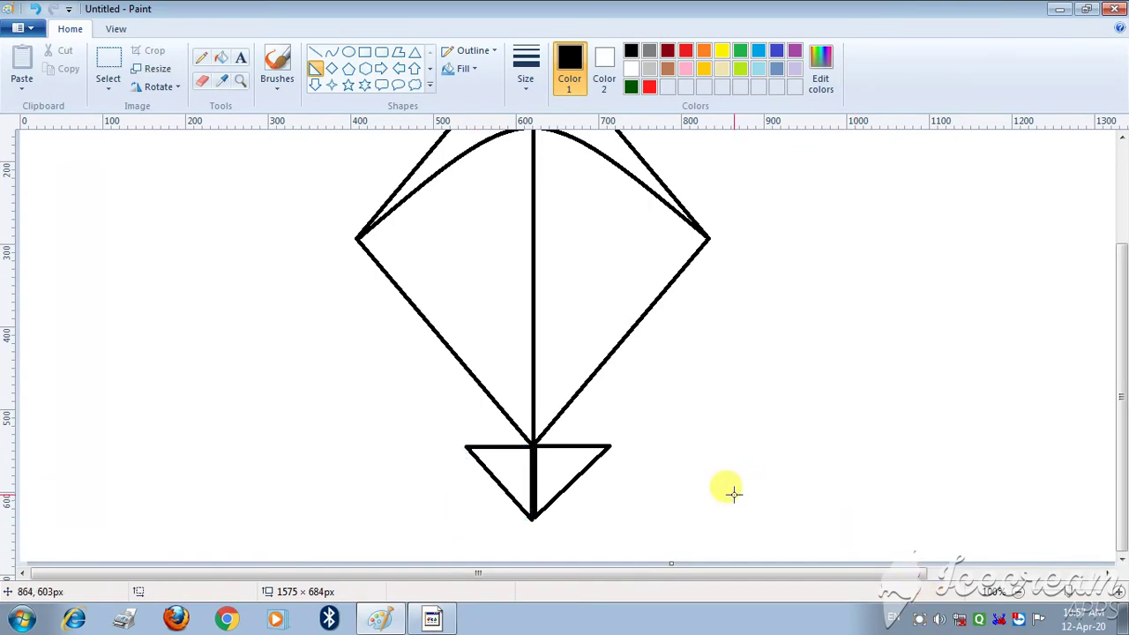
- Draw an upright oval about 80 × 100 px in the diamond's right half, below the curve
{"action": "scroll", "coordinate": [706, 496], "scroll_direction": "up", "scroll_amount": 3}
{"action": "scroll", "coordinate": [693, 499], "scroll_direction": "down", "scroll_amount": 3}
{"action": "scroll", "coordinate": [693, 499], "scroll_direction": "up", "scroll_amount": 3}
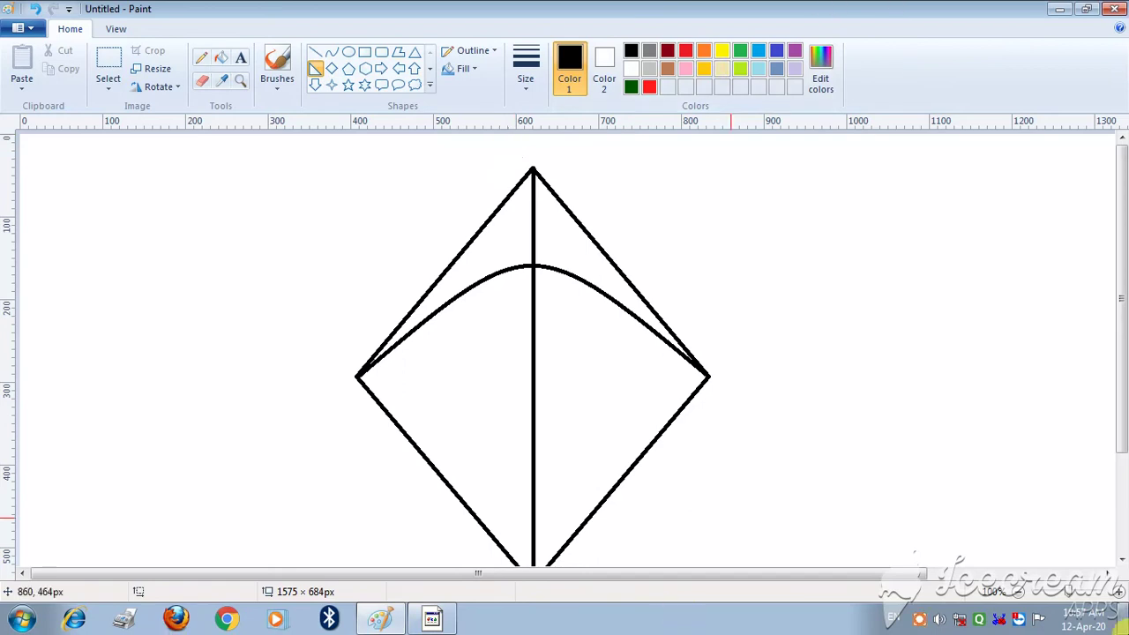
{"action": "left_click", "coordinate": [348, 51]}
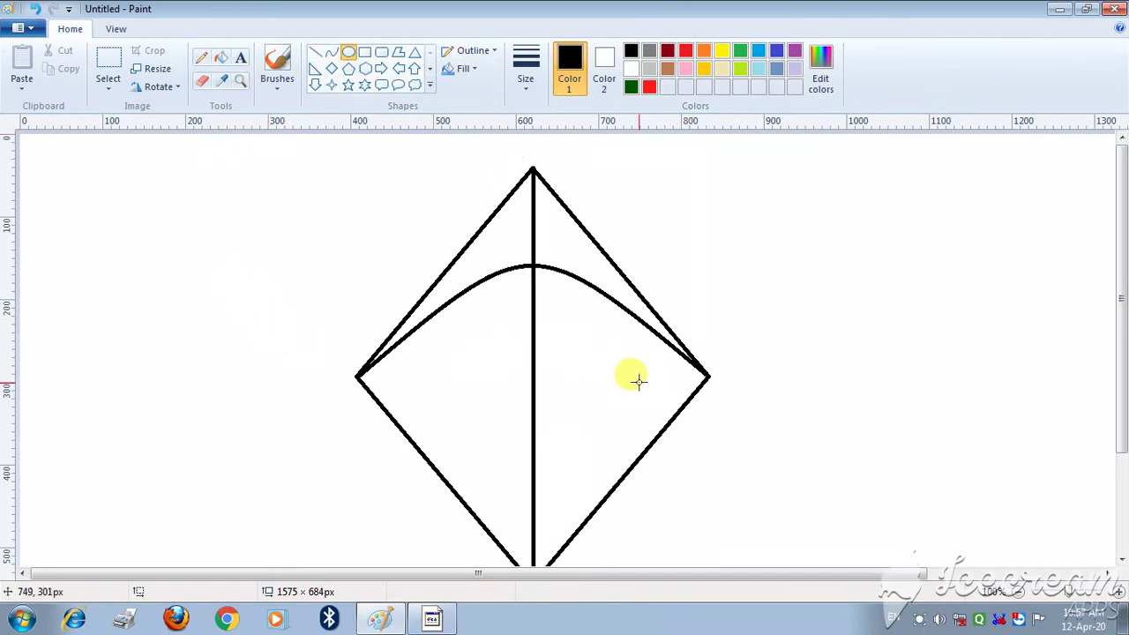
{"action": "left_click_drag", "start_coordinate": [551, 330], "coordinate": [622, 418]}
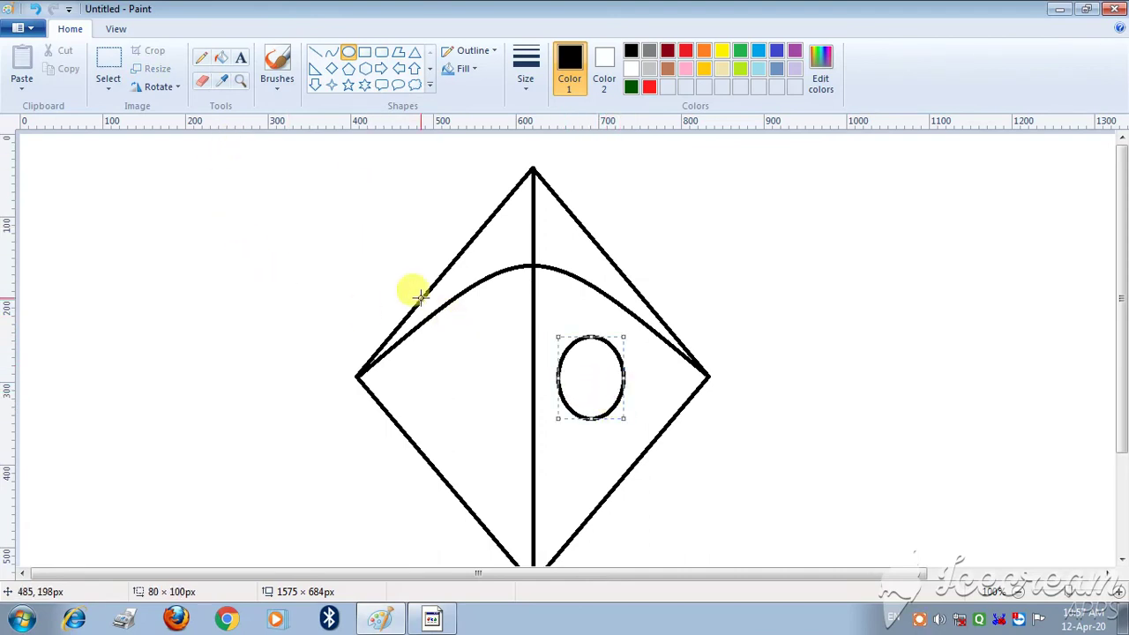
- Copy the oval and place the duplicate in the diamond's left half, level with the original
{"action": "left_click", "coordinate": [108, 69]}
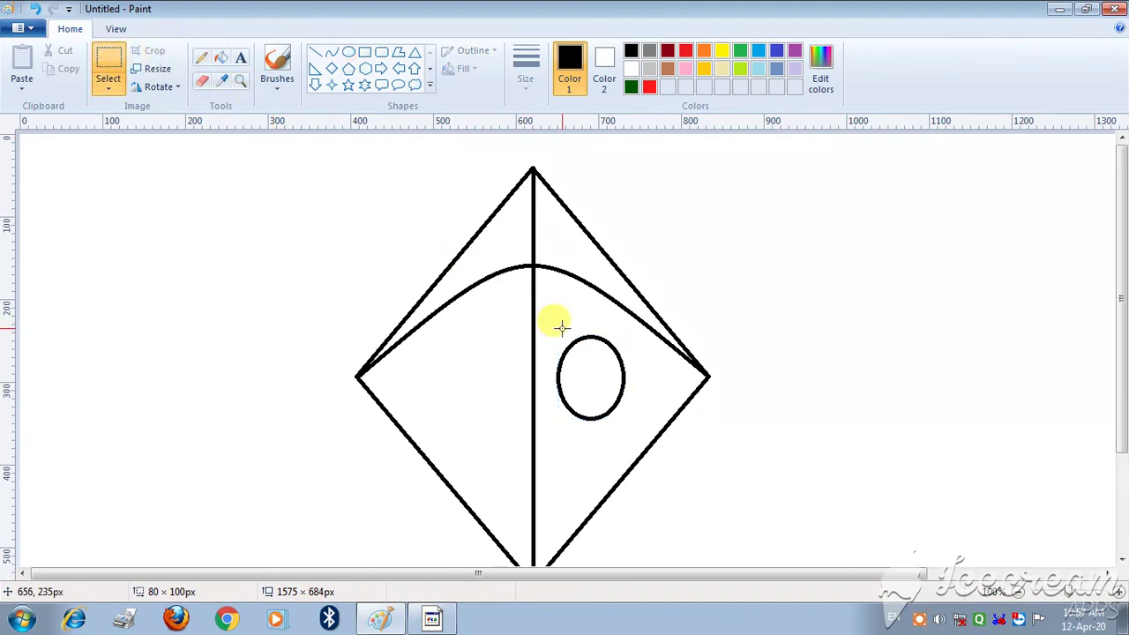
{"action": "left_click_drag", "start_coordinate": [552, 330], "coordinate": [633, 426]}
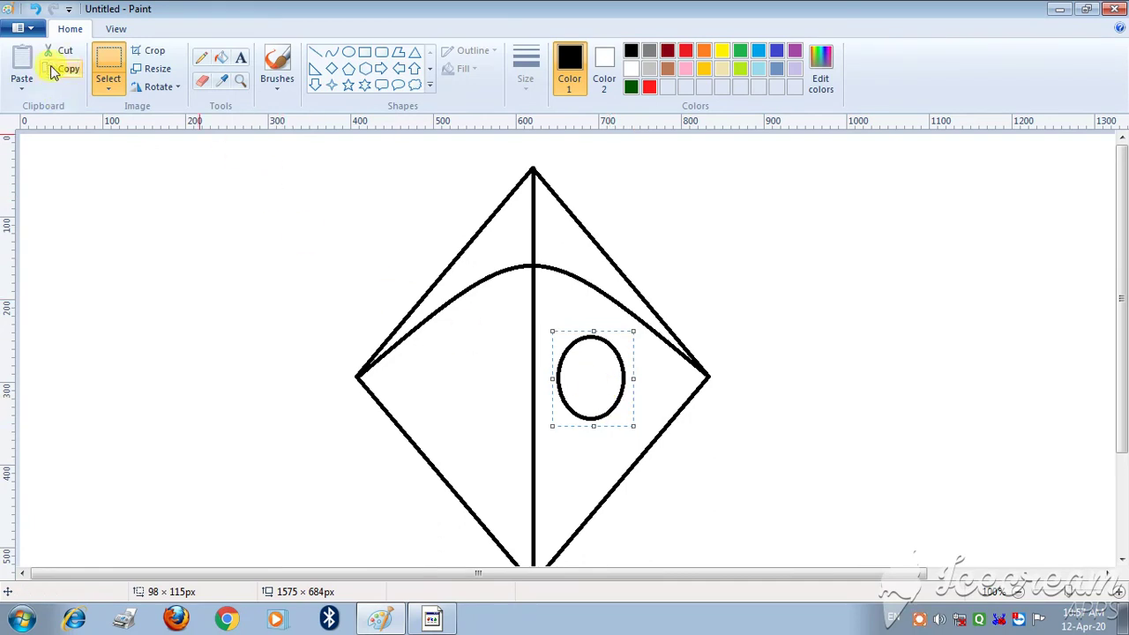
{"action": "left_click", "coordinate": [22, 70]}
{"action": "left_click_drag", "start_coordinate": [76, 156], "coordinate": [491, 368]}
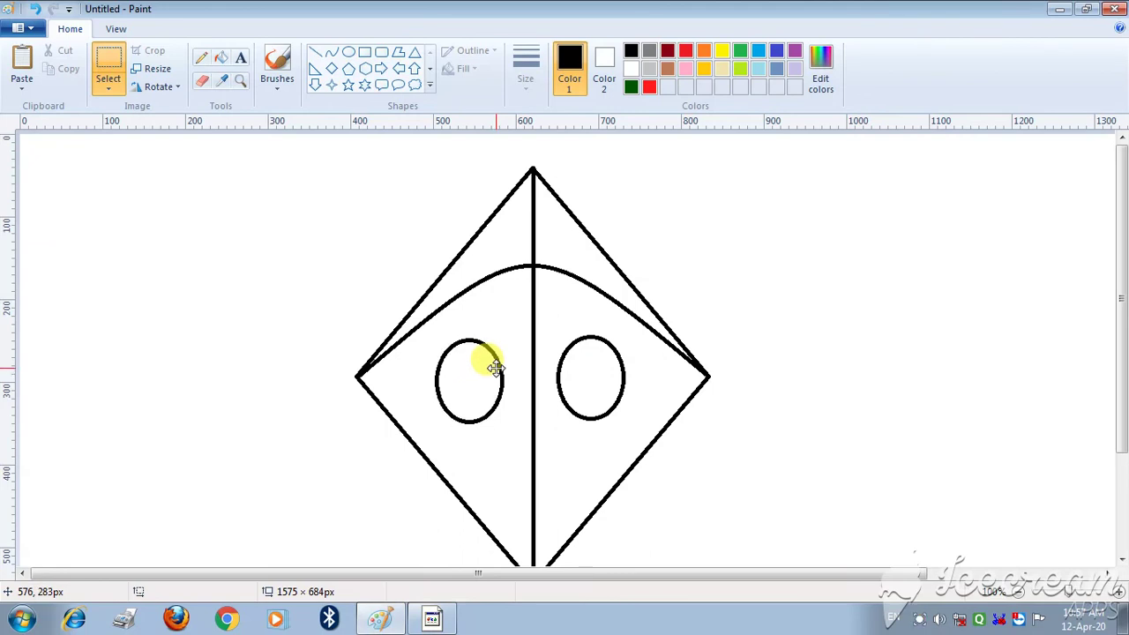
{"action": "left_click", "coordinate": [823, 387]}
- Fill both sections of the kite above the curve with yellow
{"action": "scroll", "coordinate": [823, 386], "scroll_direction": "down", "scroll_amount": 3}
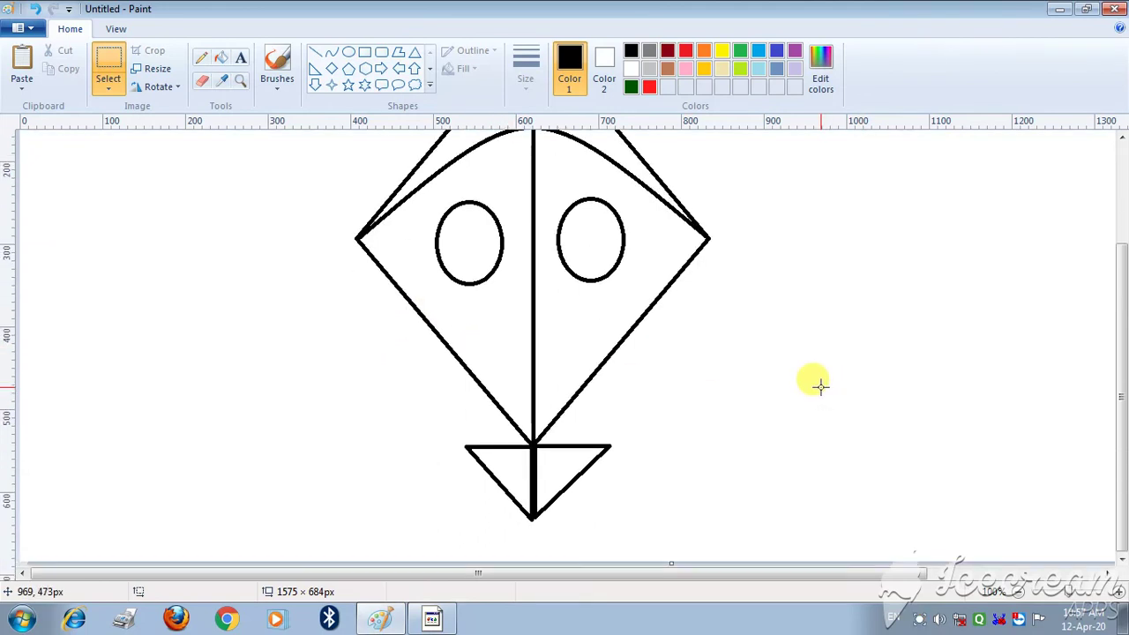
{"action": "scroll", "coordinate": [820, 385], "scroll_direction": "up", "scroll_amount": 3}
{"action": "scroll", "coordinate": [821, 386], "scroll_direction": "down", "scroll_amount": 2}
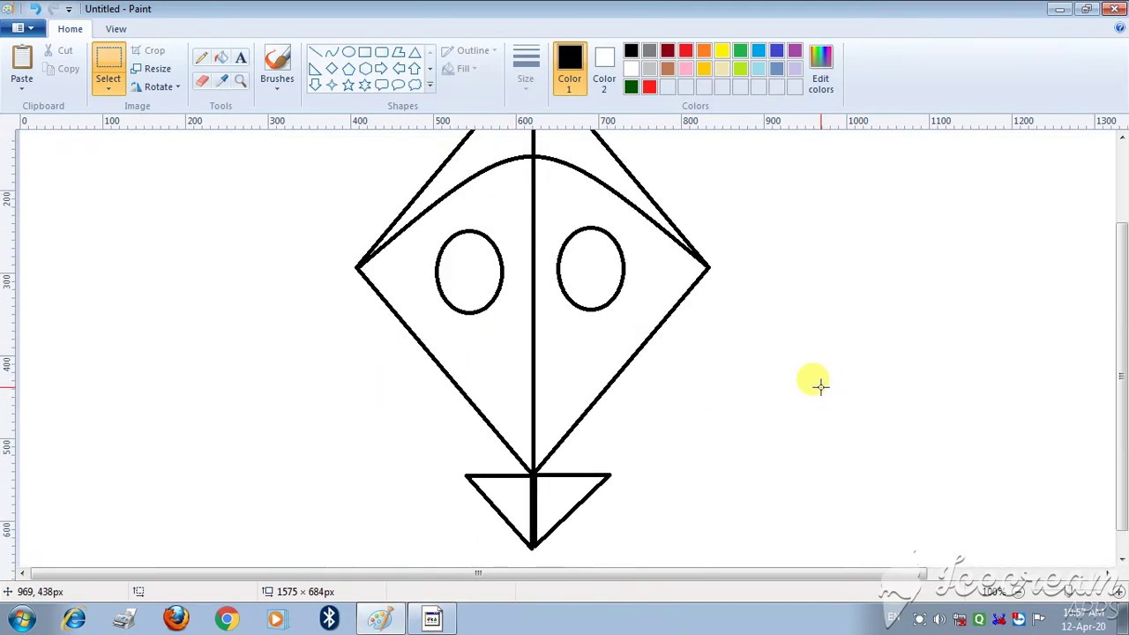
{"action": "left_click", "coordinate": [724, 53]}
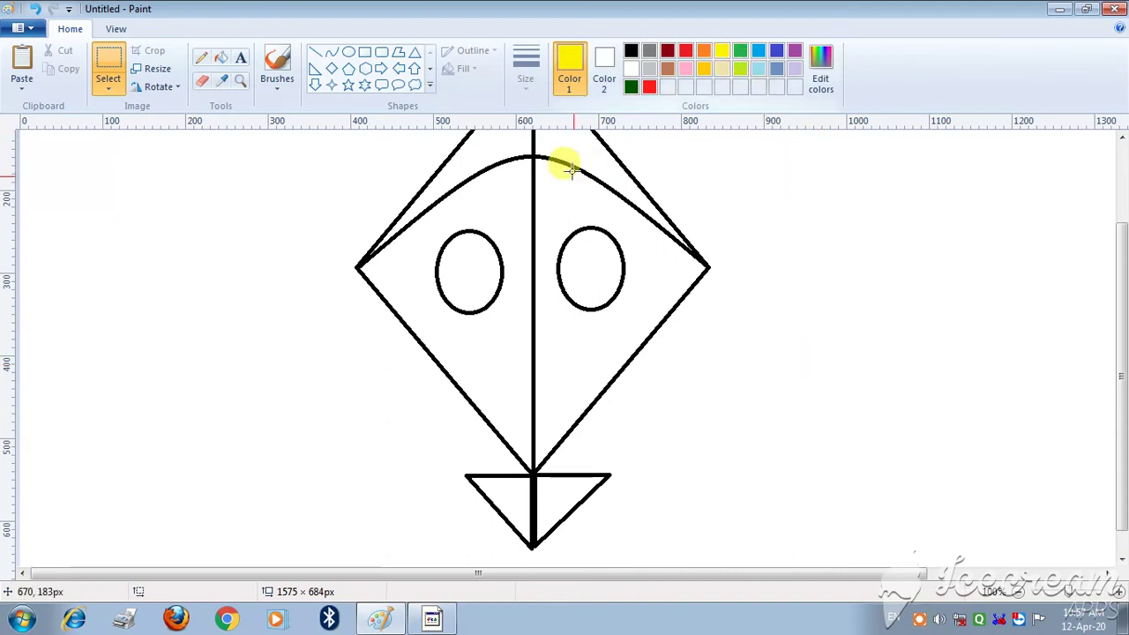
{"action": "left_click", "coordinate": [221, 58]}
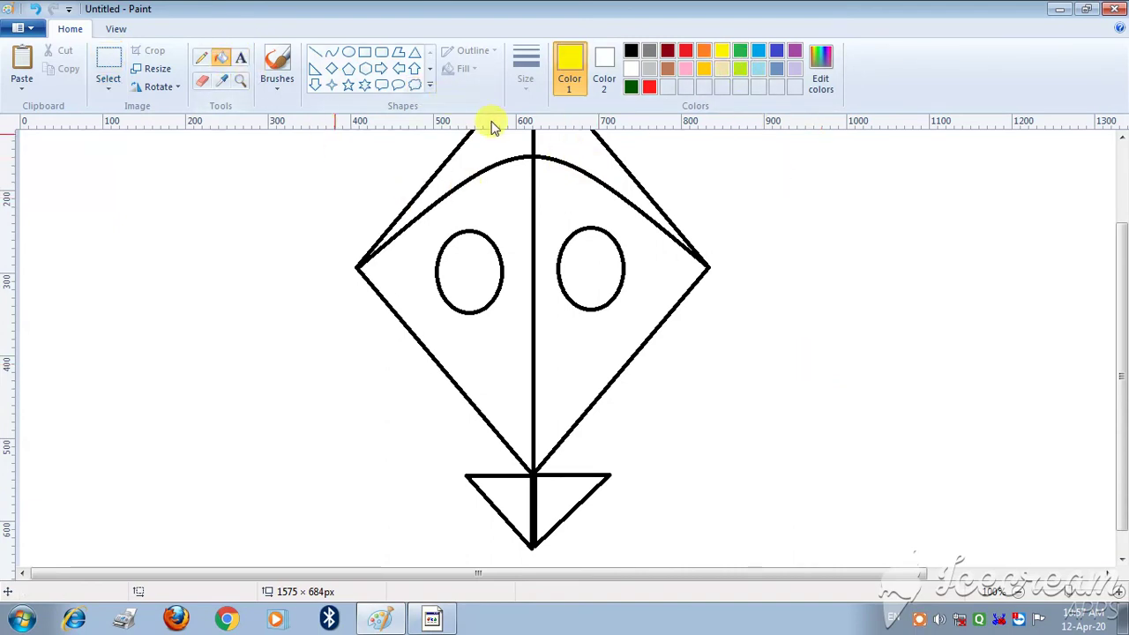
{"action": "left_click", "coordinate": [596, 146]}
{"action": "left_click", "coordinate": [497, 145]}
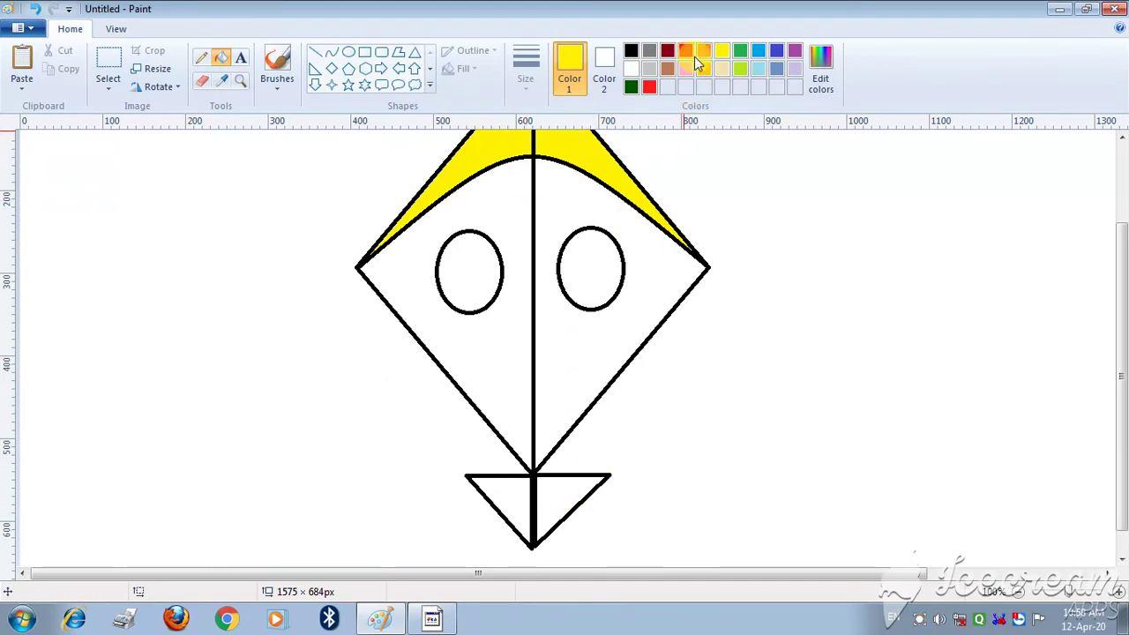
- Fill both ovals and the right tail triangle with red
{"action": "left_click", "coordinate": [607, 267]}
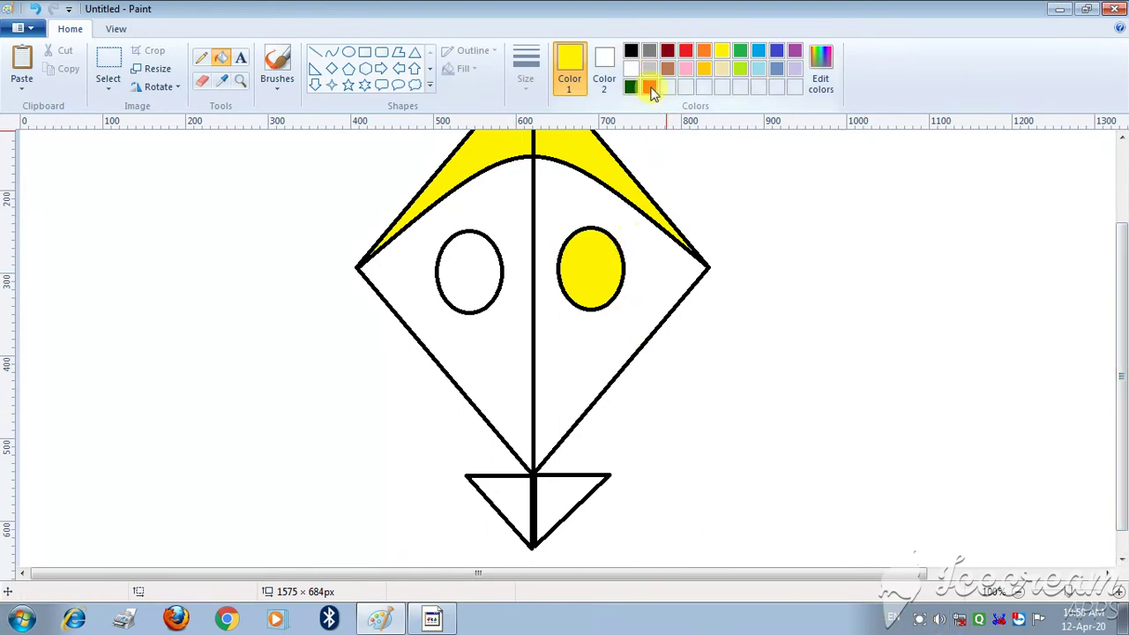
{"action": "left_click", "coordinate": [650, 89]}
{"action": "left_click", "coordinate": [612, 260]}
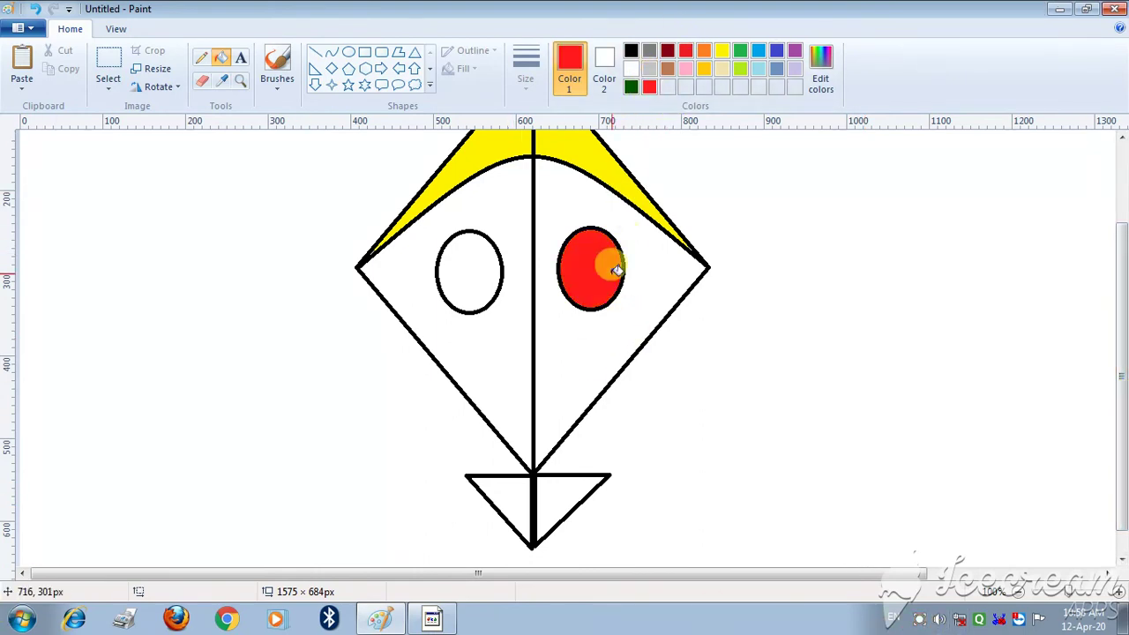
{"action": "left_click", "coordinate": [460, 296]}
{"action": "left_click", "coordinate": [557, 503]}
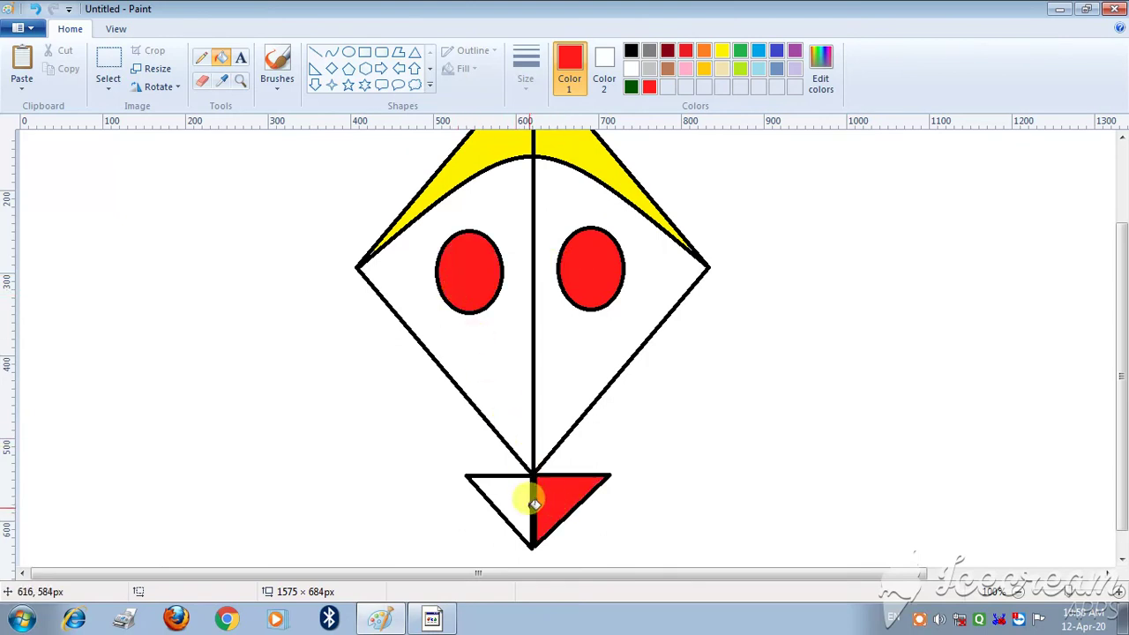